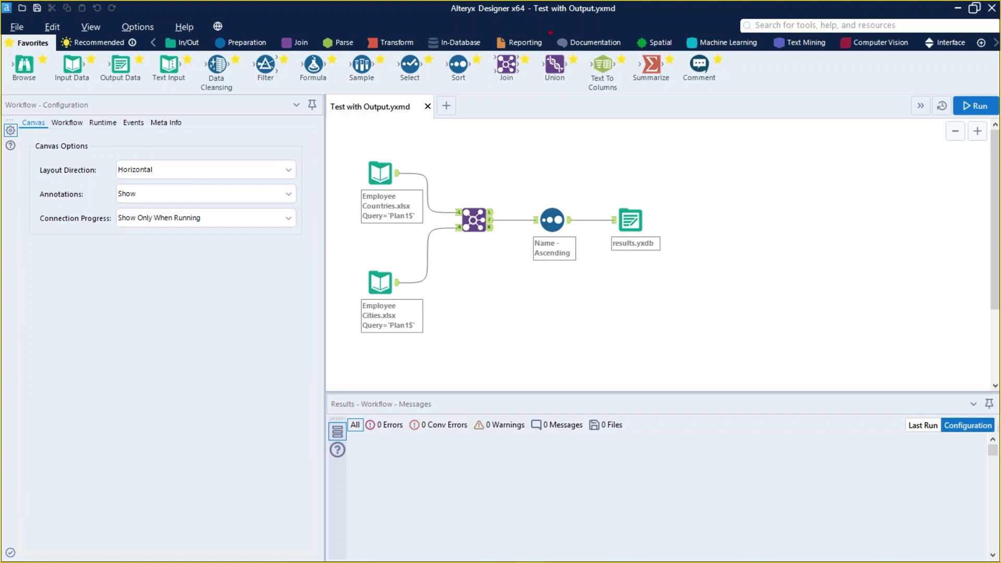
Drag a Comment tool from the Documentation palette onto the canvas below the join
left_click_drag(553, 35, 628, 50)
left_click(616, 45)
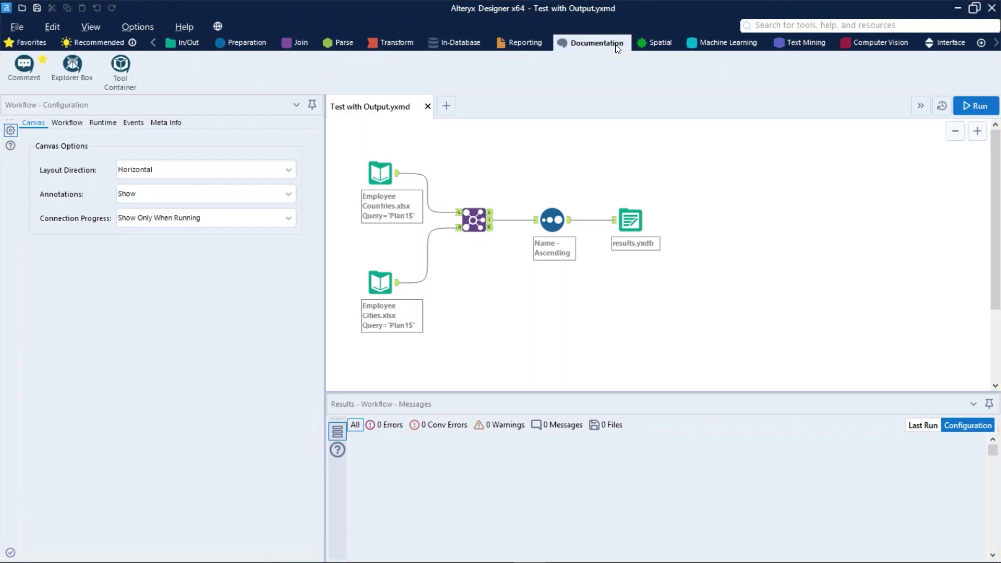
key("alt")
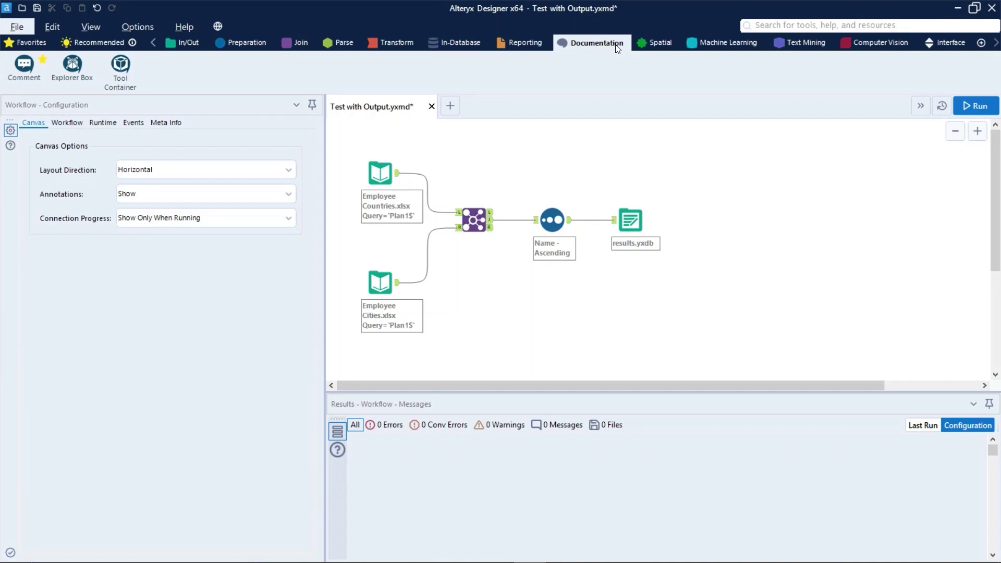
key("alt")
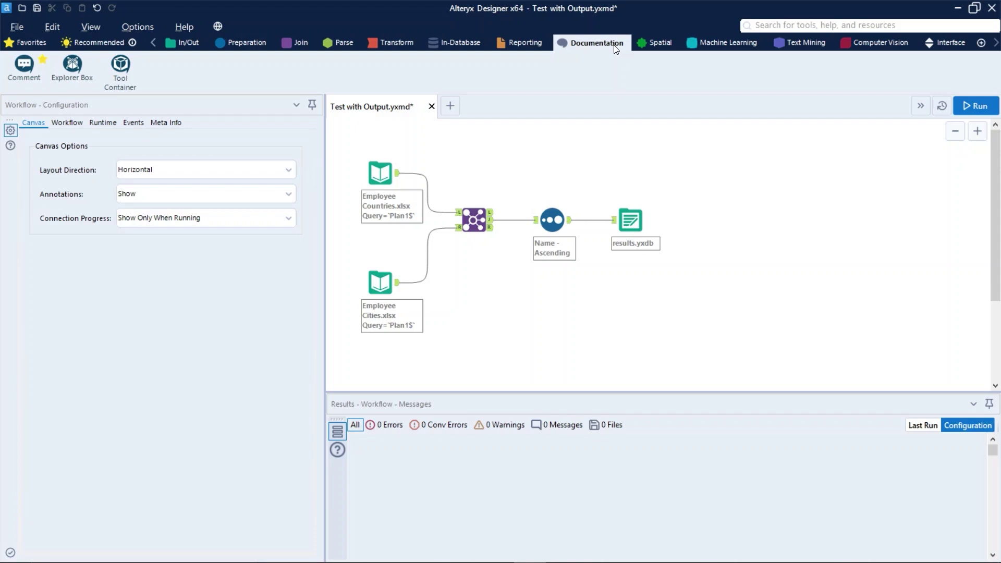
left_click_drag(24, 67, 521, 320)
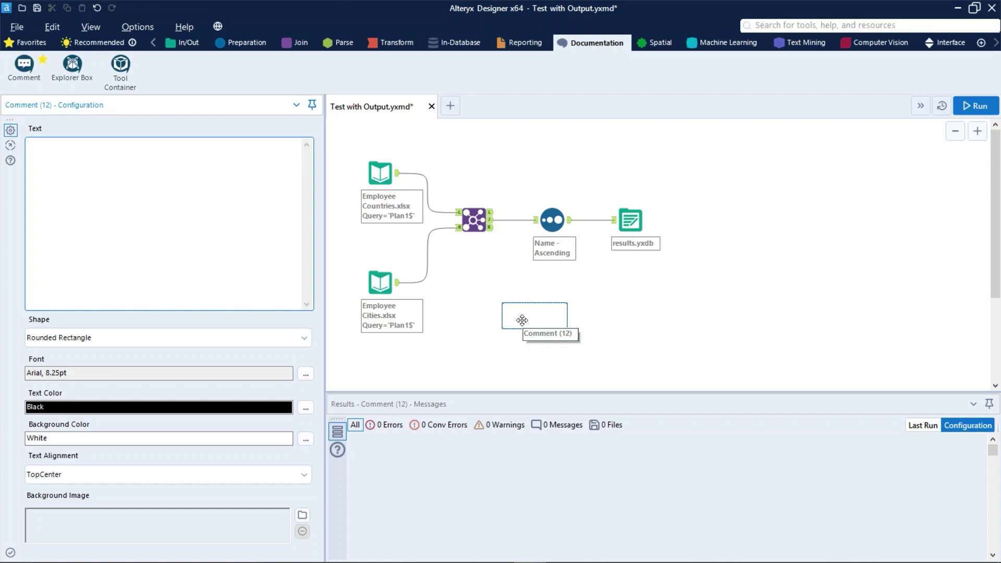
Enter the comment text 'Test With Output'
double_click(522, 320)
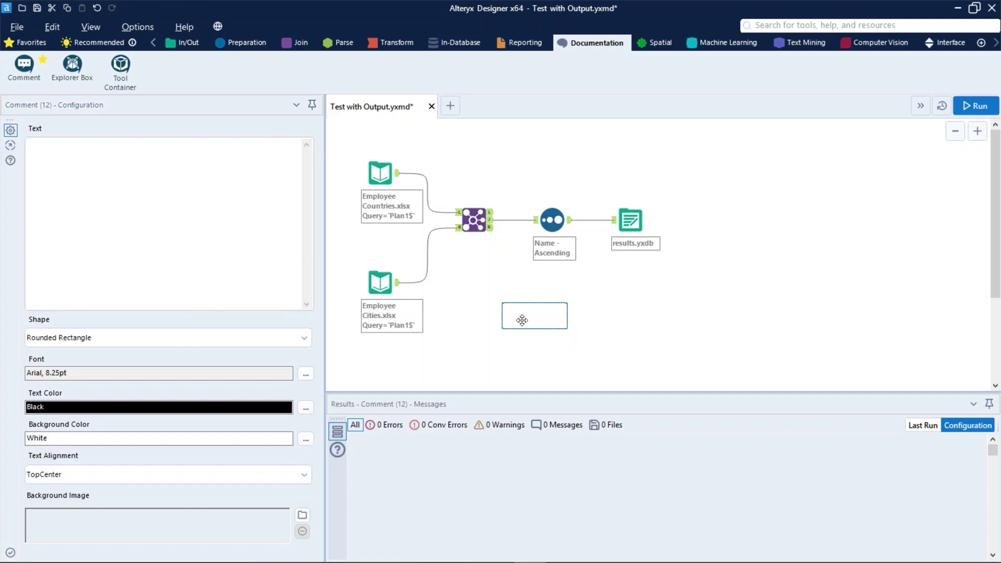
type("Test With")
left_click(535, 349)
left_click(529, 316)
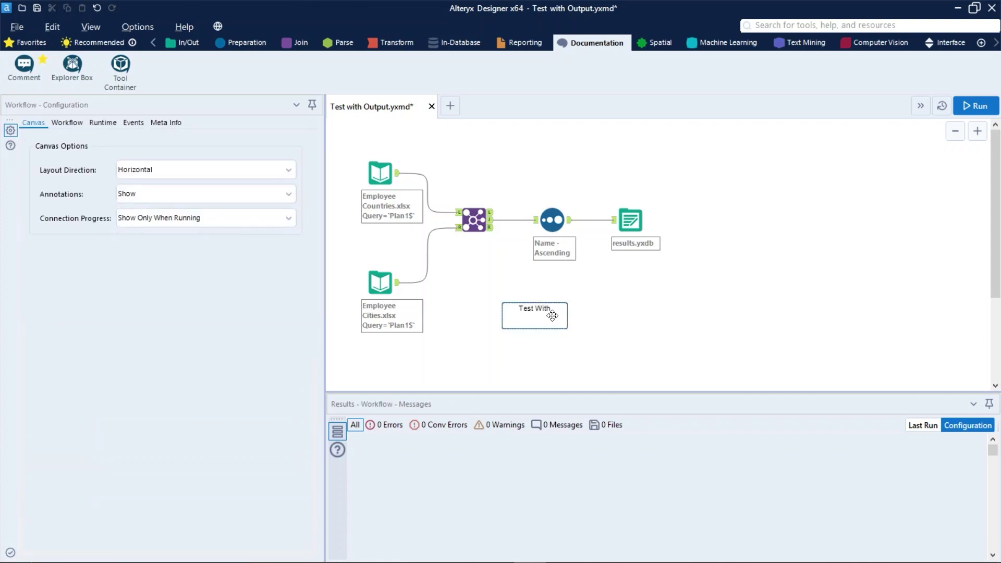
left_click(199, 189)
type("Output")
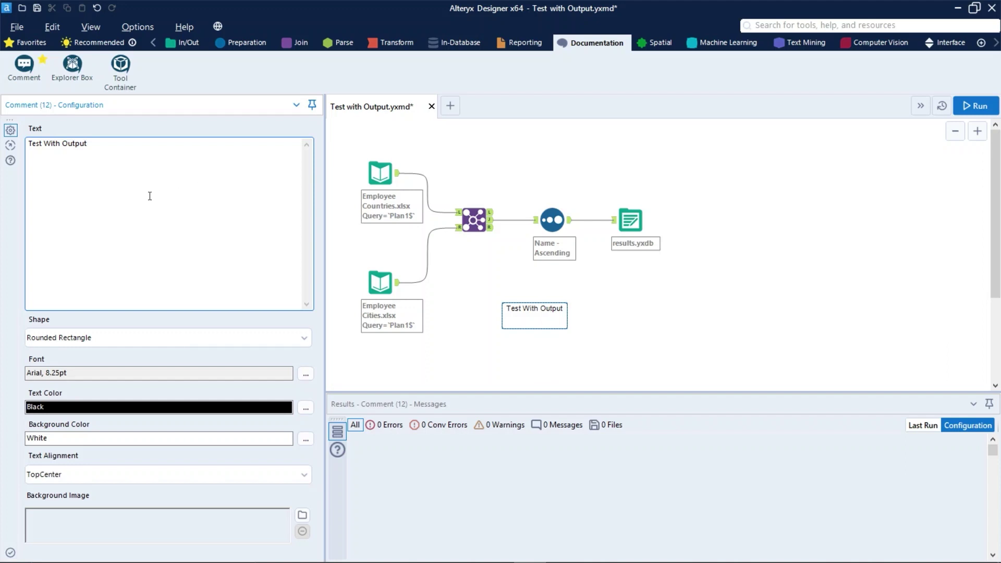
Make the comment an Ellipse with a 16-point font
left_click(175, 343)
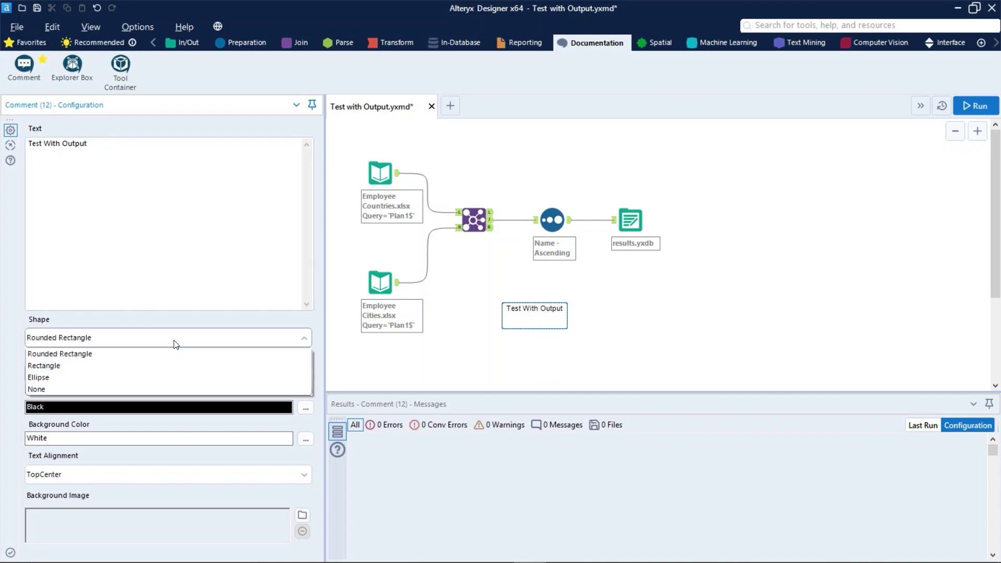
left_click(157, 378)
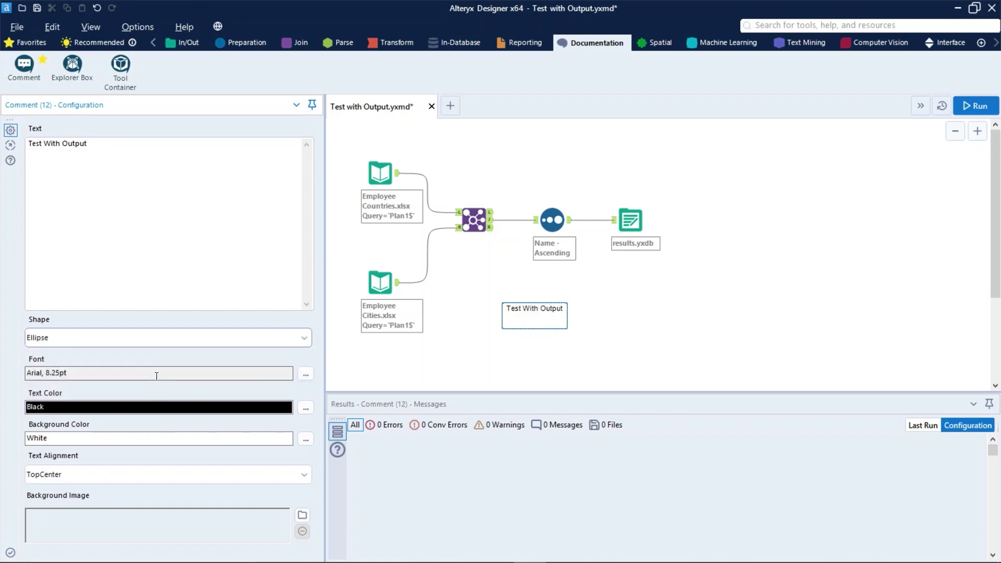
left_click(306, 375)
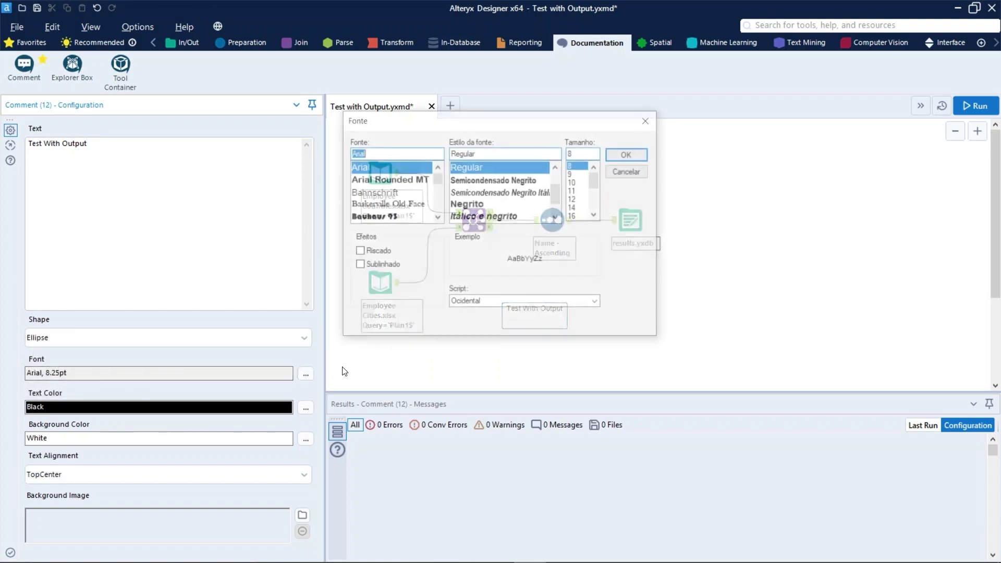
left_click(576, 216)
left_click(629, 155)
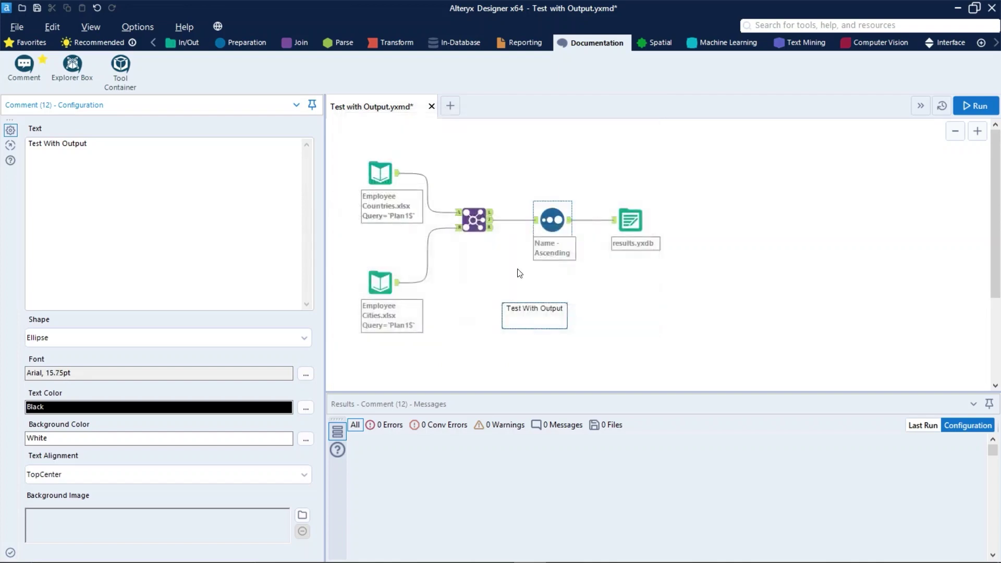
Give the comment a blue background and white text colour
left_click(306, 439)
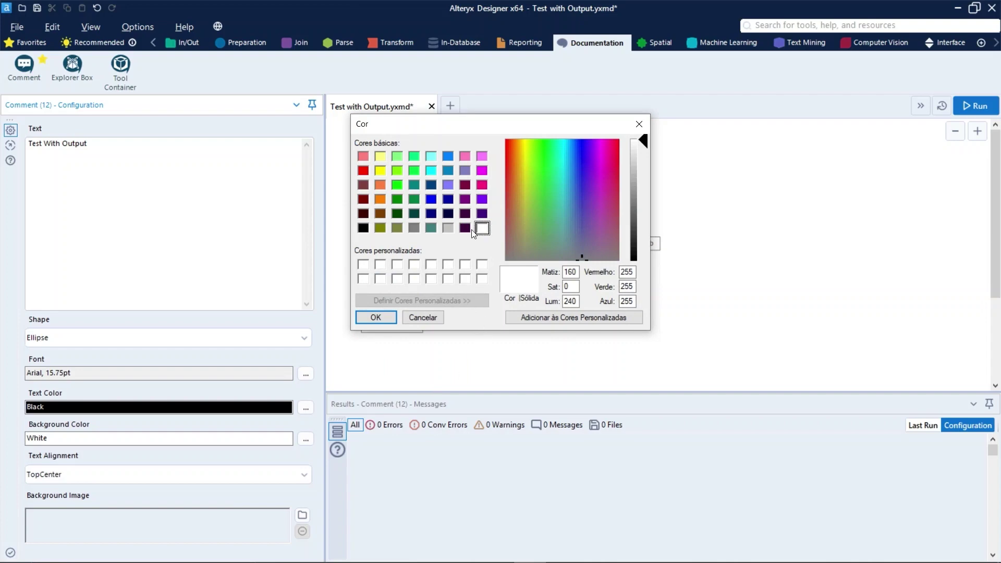
left_click(431, 200)
left_click(387, 316)
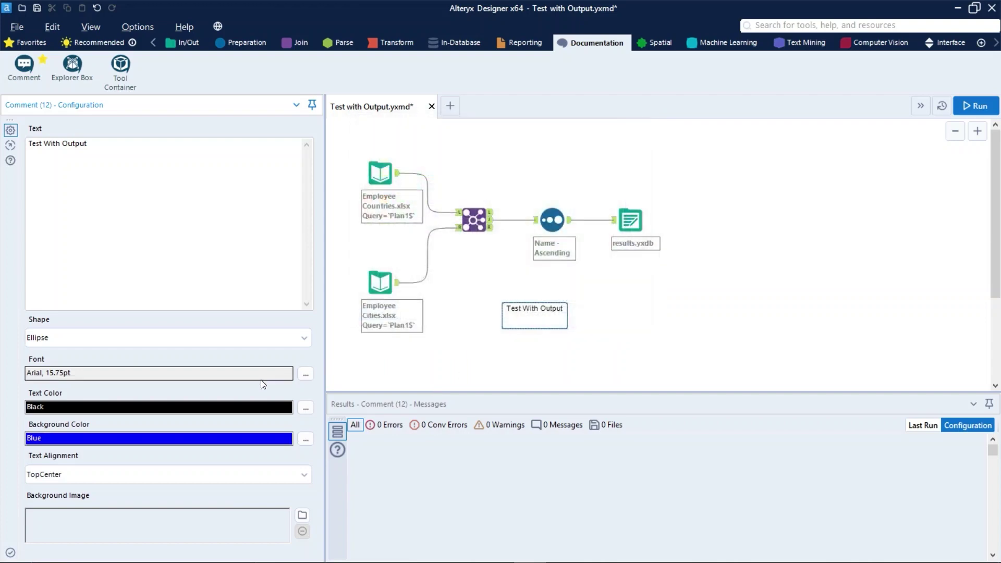
left_click(306, 408)
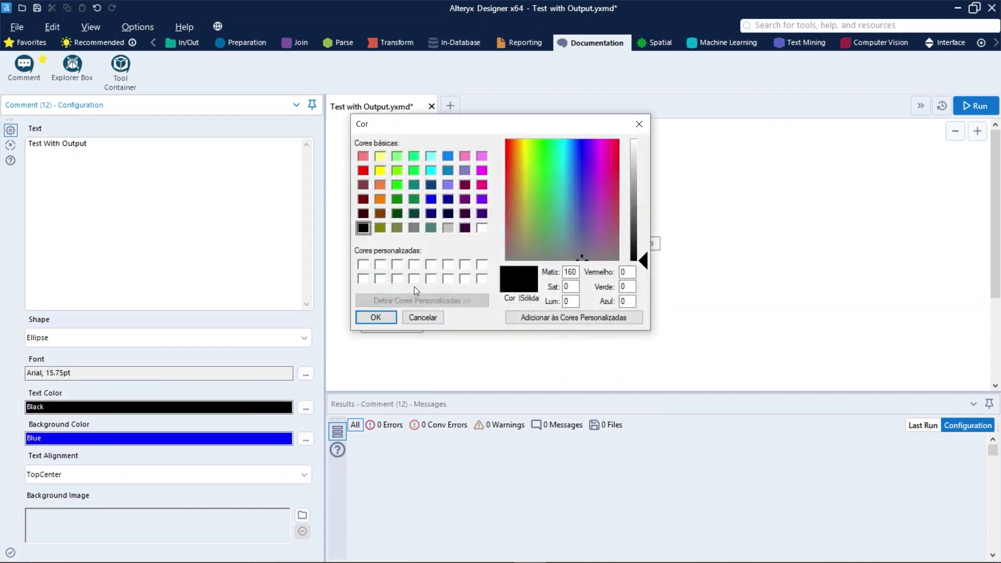
left_click(482, 228)
left_click(377, 318)
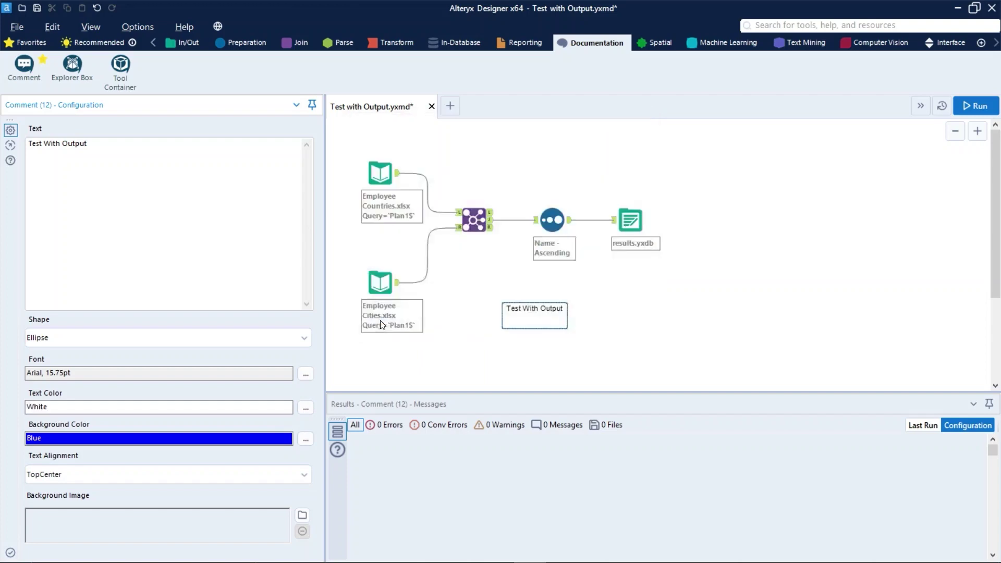
Set the comment's text alignment to Center
left_click(97, 474)
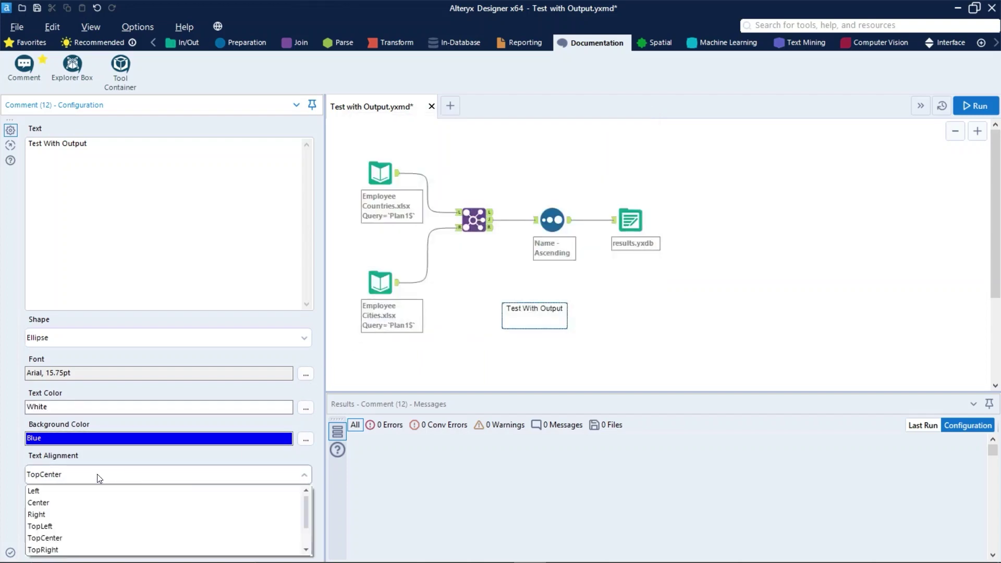
left_click(101, 504)
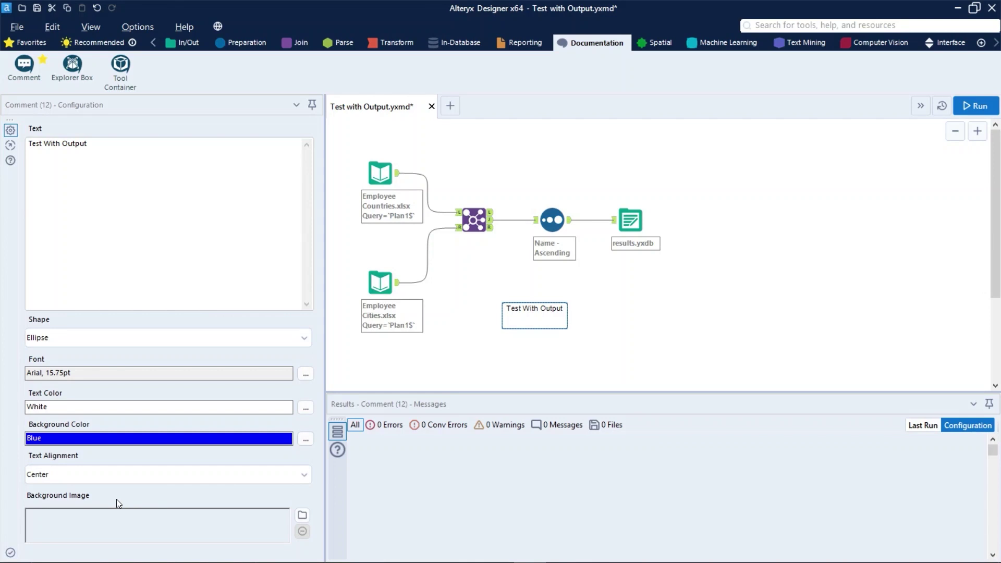
left_click(431, 360)
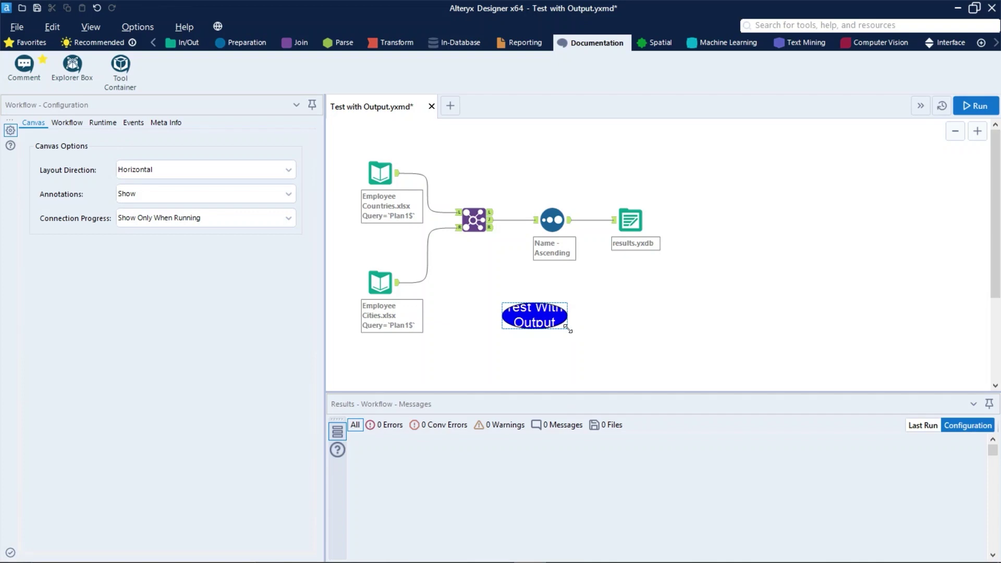
Enlarge and nudge the Test With Output ellipse, then add a second comment beside the output
left_click_drag(568, 329, 641, 370)
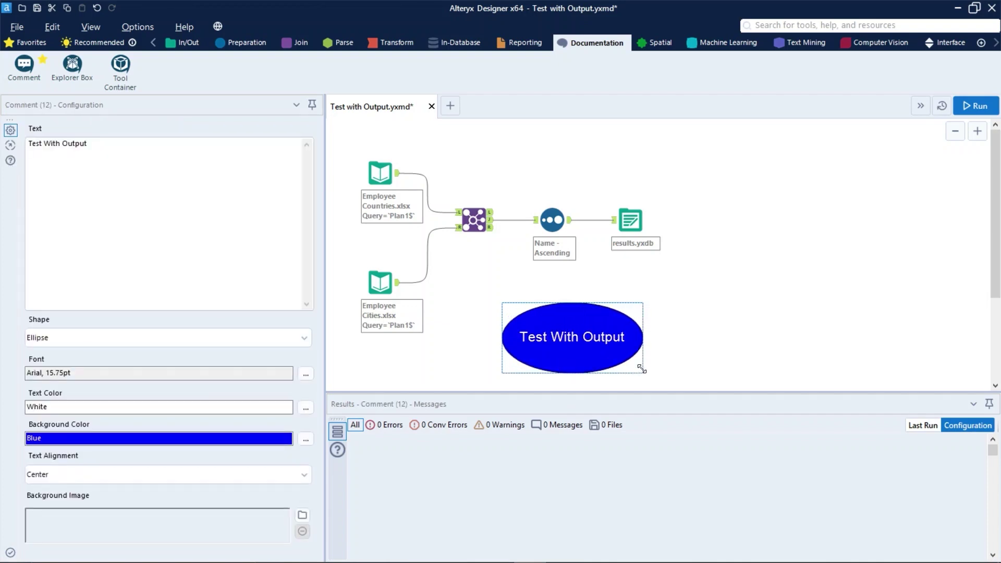
left_click_drag(592, 343, 600, 334)
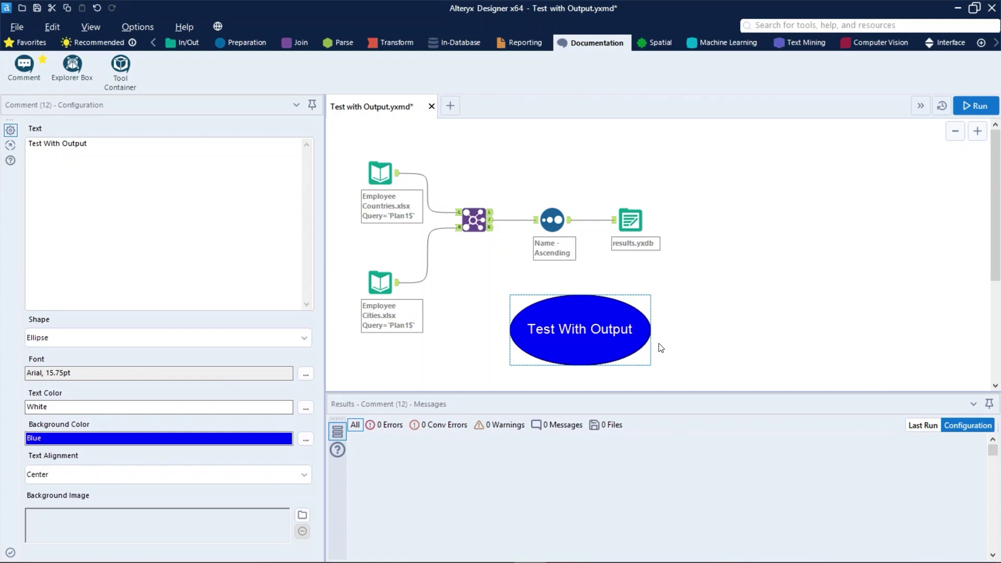
left_click_drag(26, 63, 765, 268)
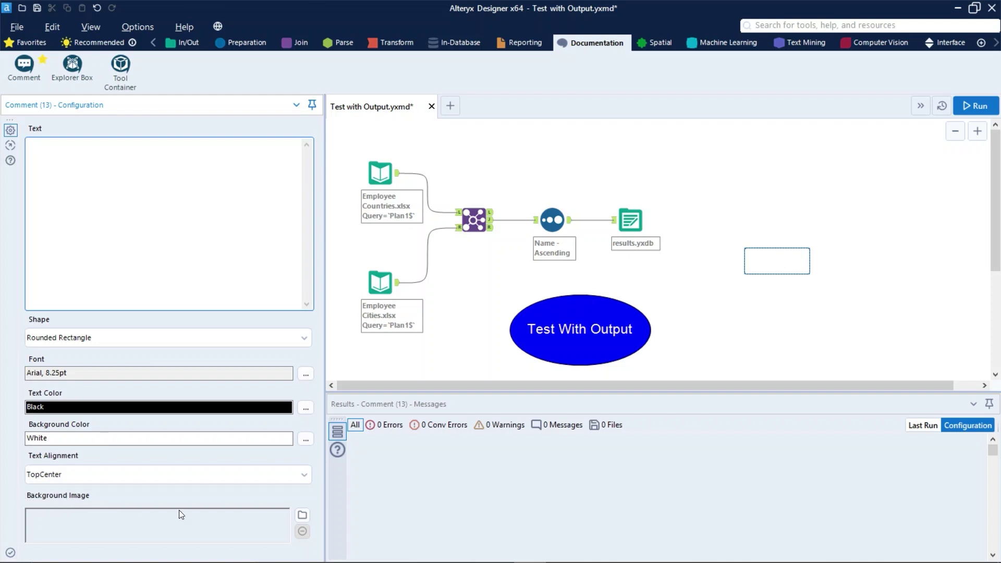
Set the second comment's Background Image to datameaning_logo
left_click(304, 518)
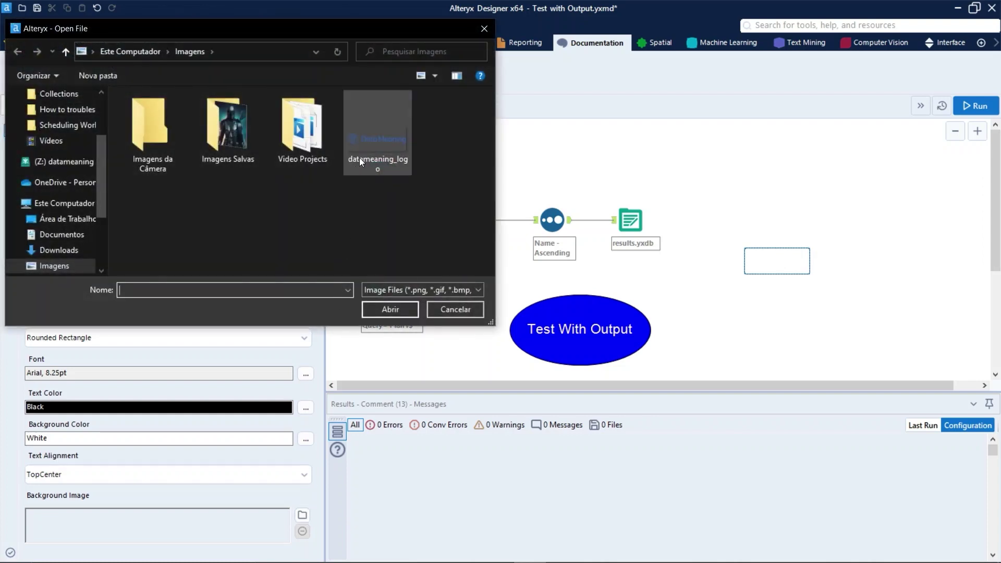
left_click(365, 145)
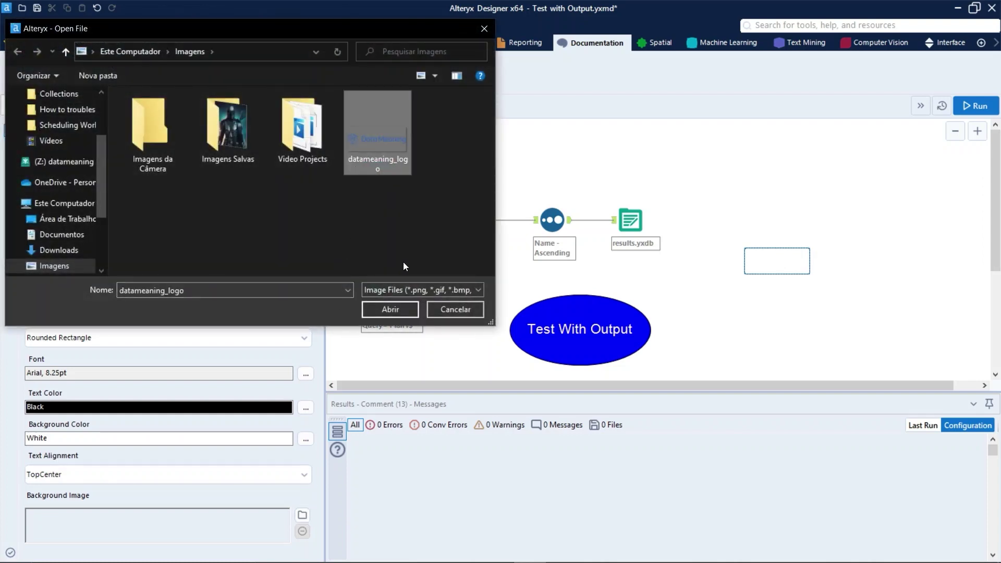
left_click(403, 316)
left_click(815, 345)
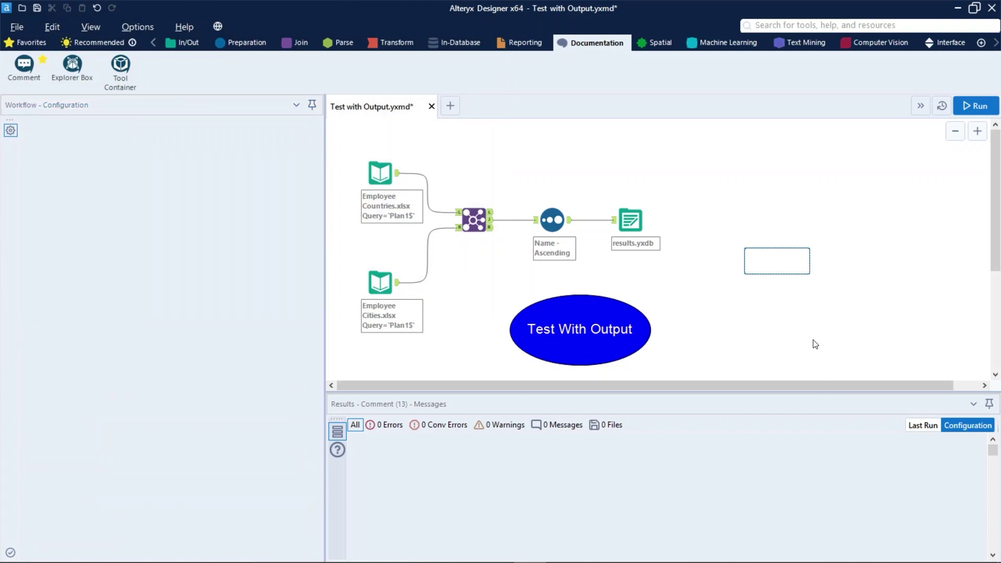
Enlarge and reposition the logo comment so the whole logo shows
left_click(797, 267)
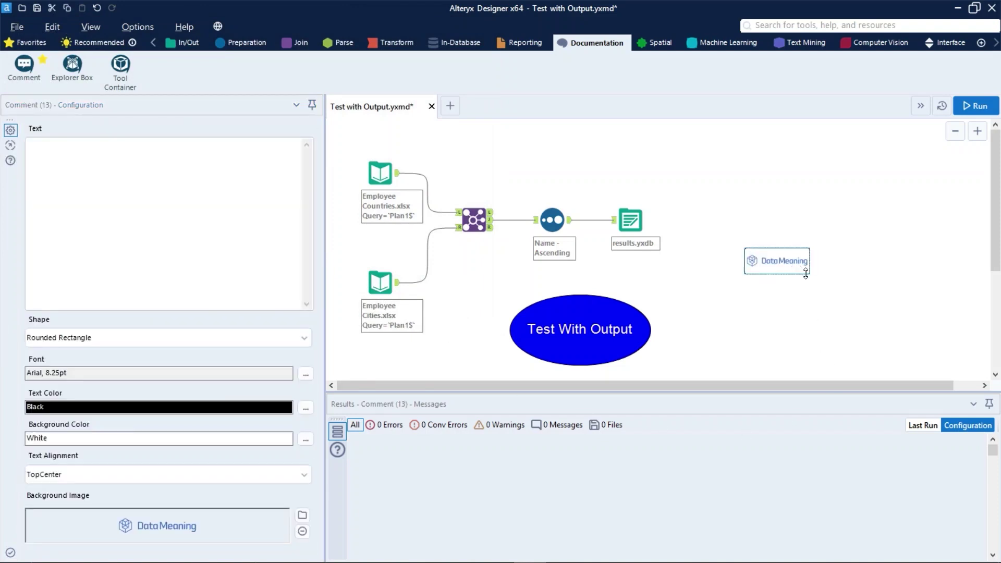
left_click_drag(807, 274, 945, 354)
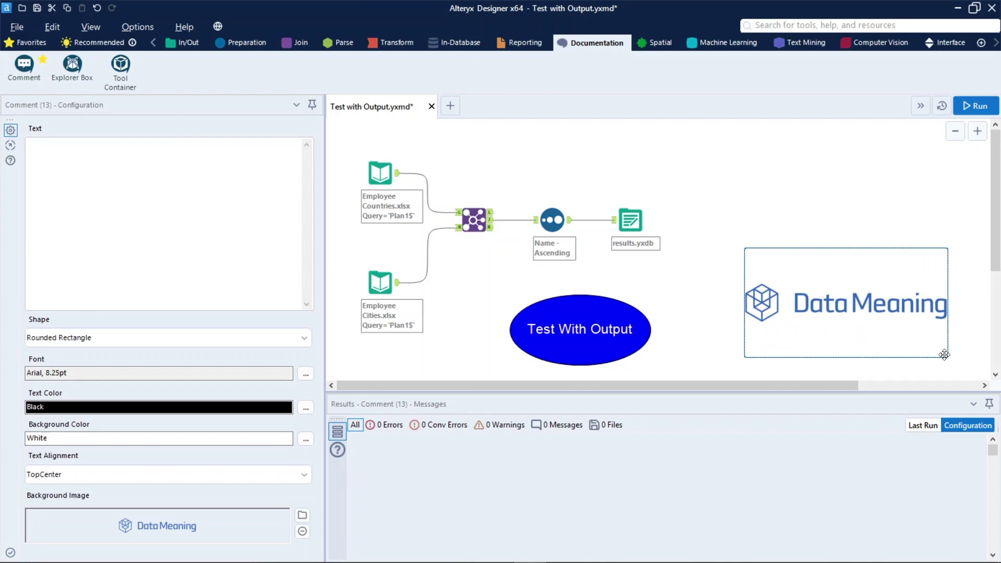
left_click_drag(800, 292, 761, 230)
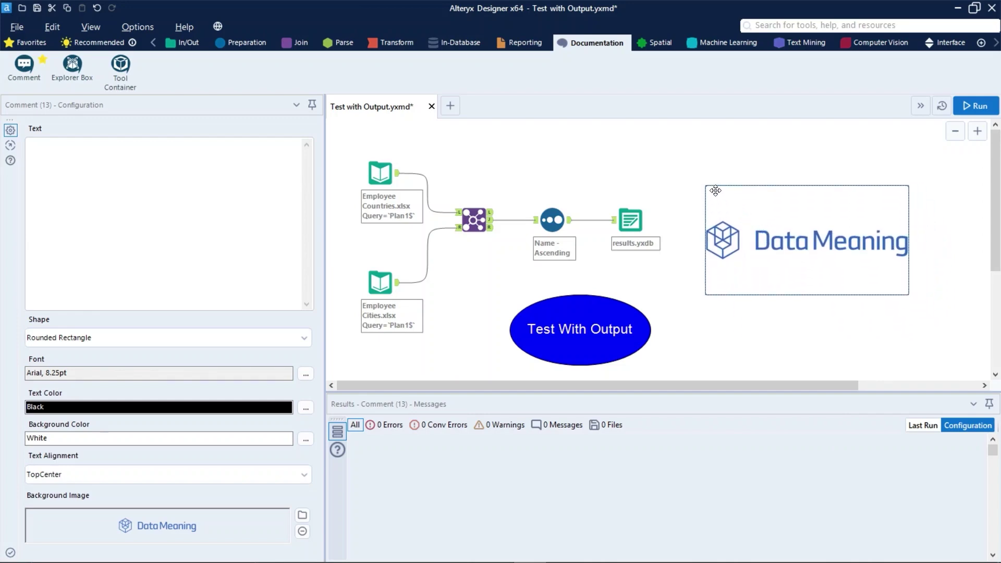
left_click_drag(705, 187, 675, 163)
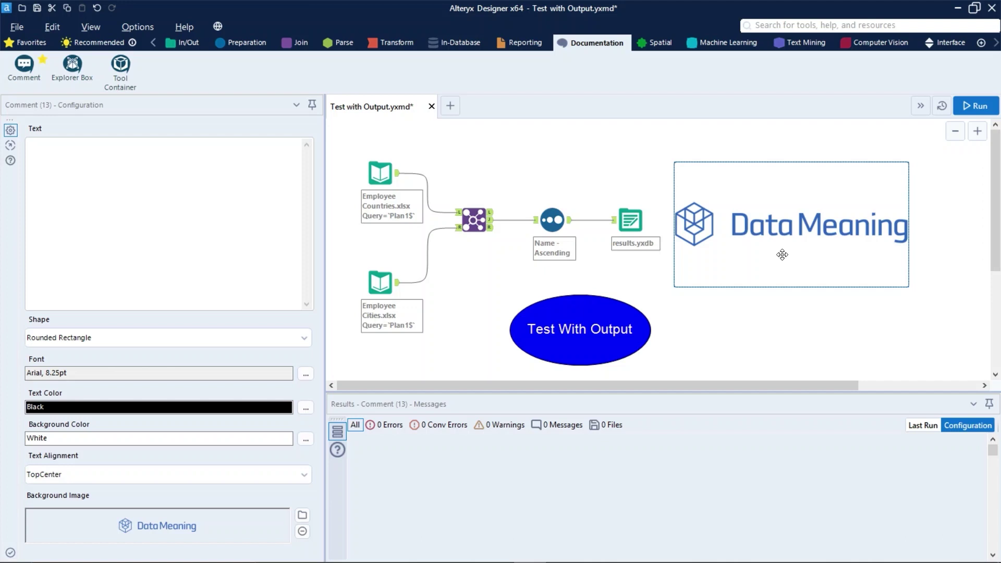
Move the Data Meaning comment over the join, send it to back, then bring it to front
left_click_drag(780, 252, 541, 247)
right_click(549, 244)
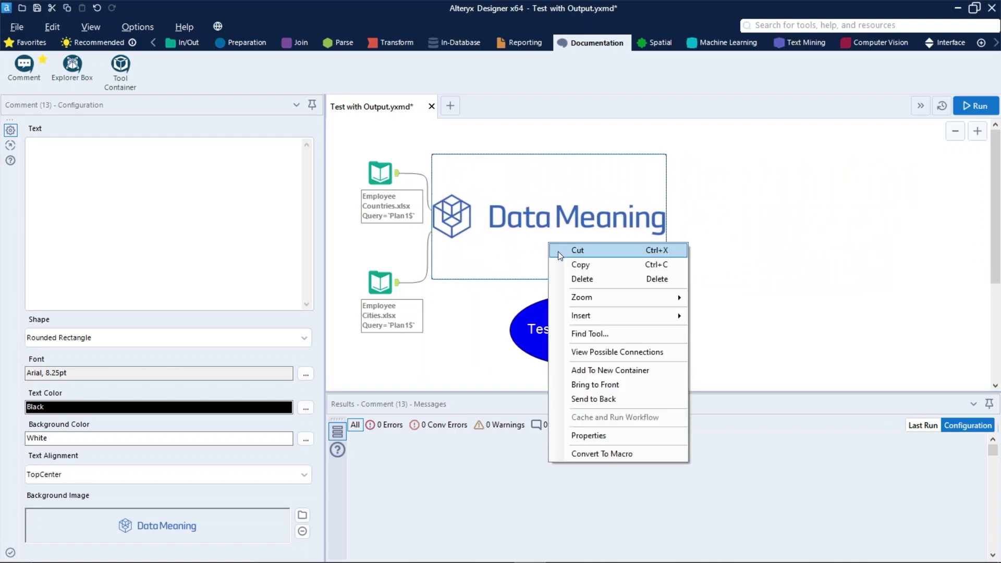
left_click(640, 397)
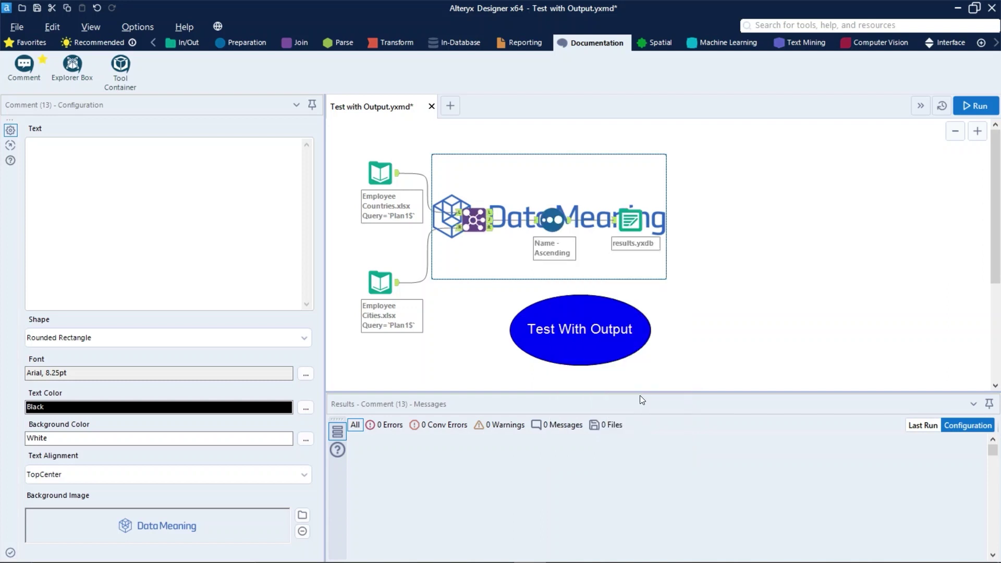
left_click_drag(571, 180, 572, 173)
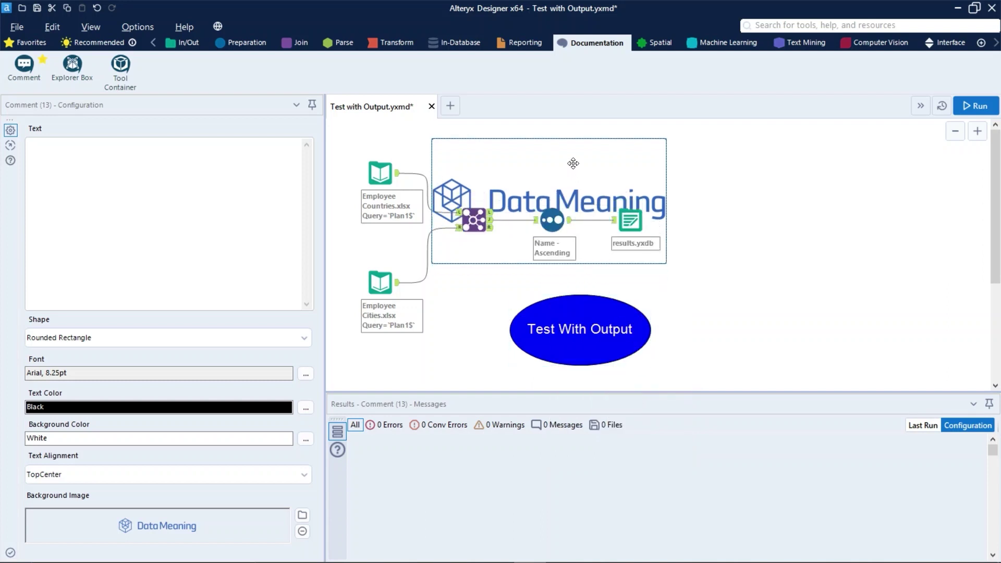
right_click(573, 168)
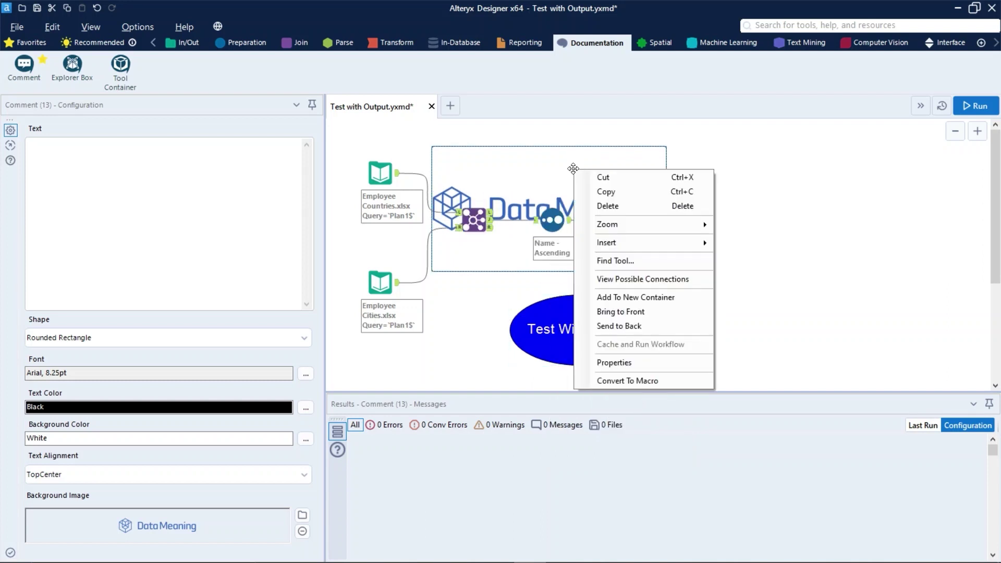
left_click(642, 313)
Move the Data Meaning comment right of the workflow and shrink it
left_click_drag(556, 189, 816, 287)
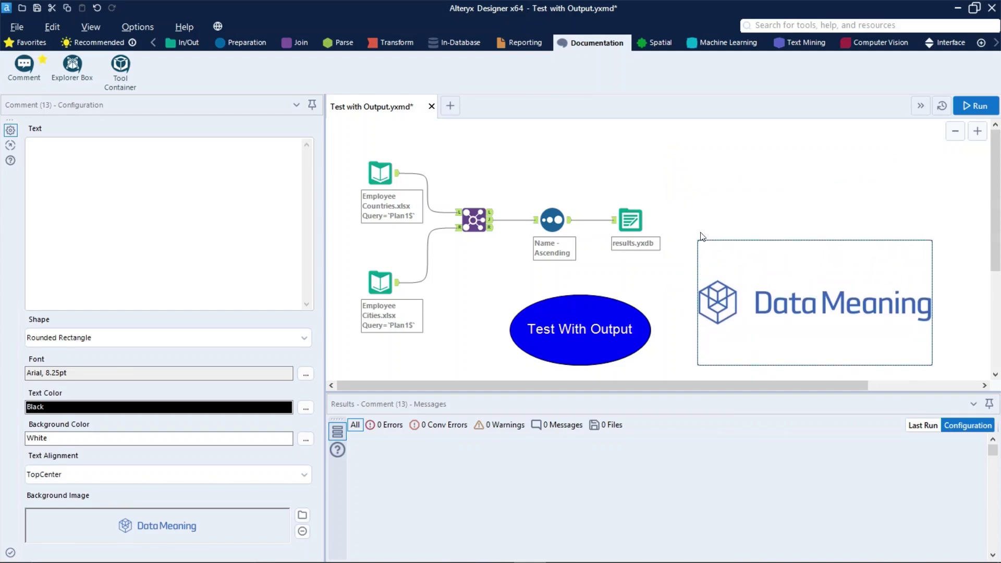
left_click_drag(698, 241, 728, 278)
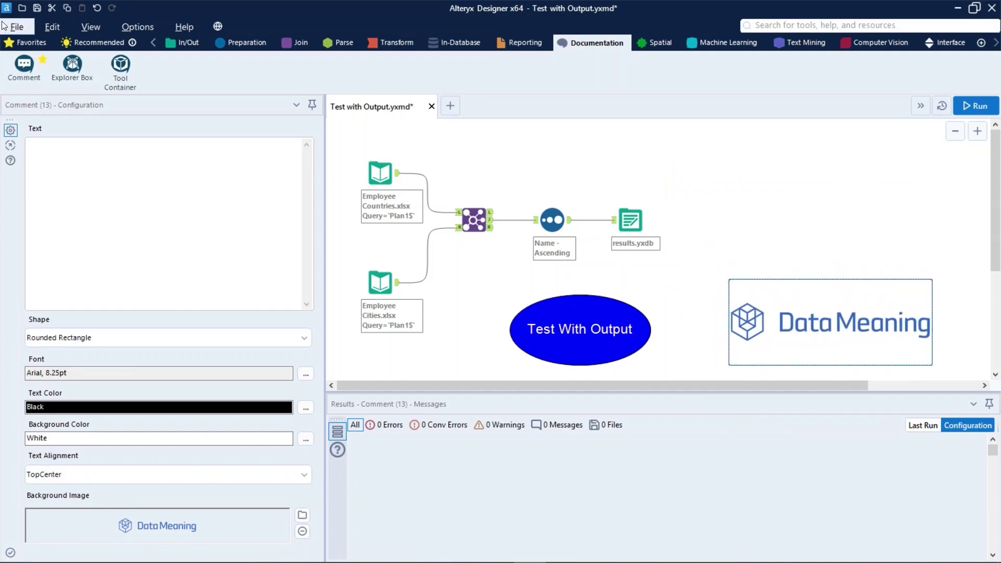
left_click_drag(73, 66, 725, 159)
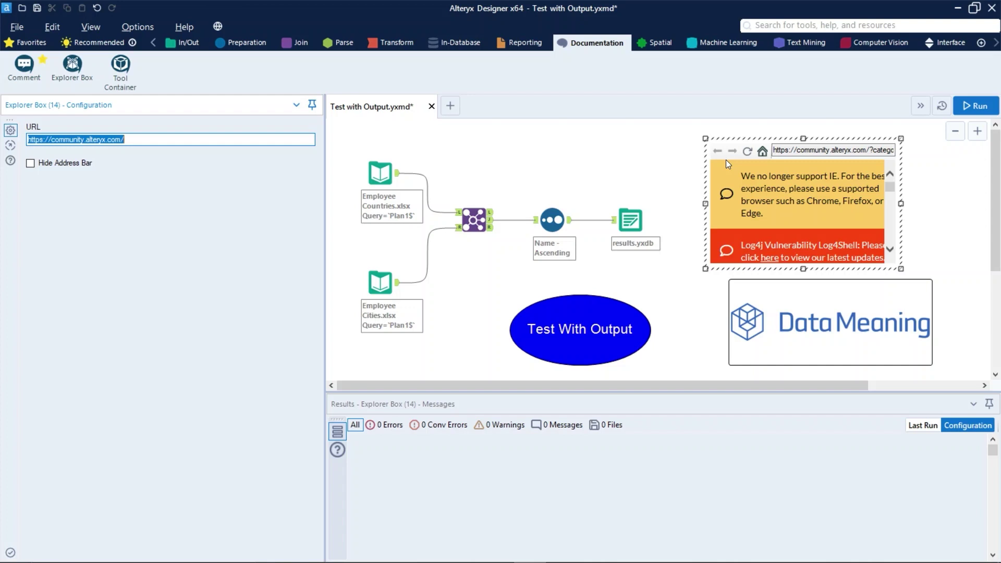
left_click(158, 143)
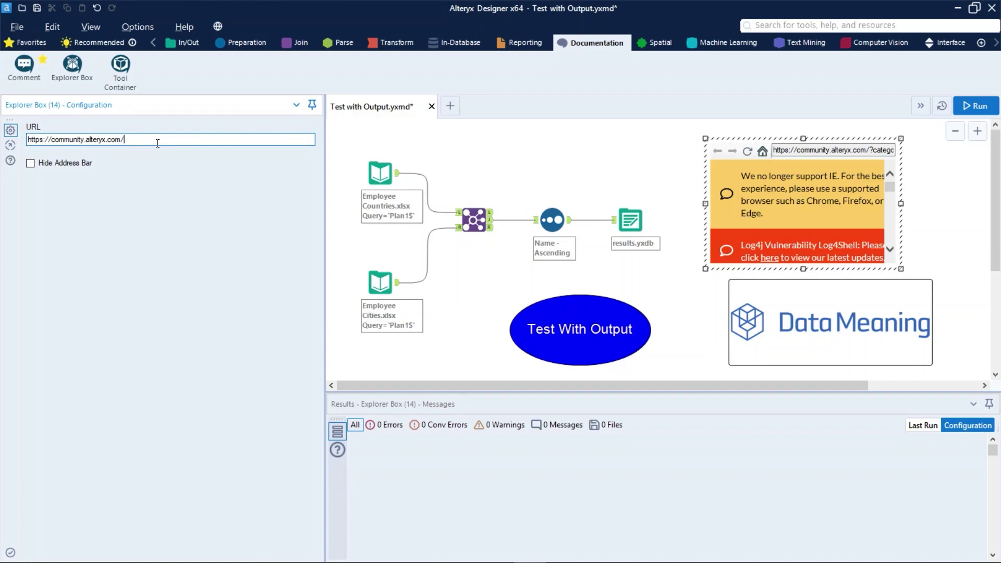
left_click(73, 165)
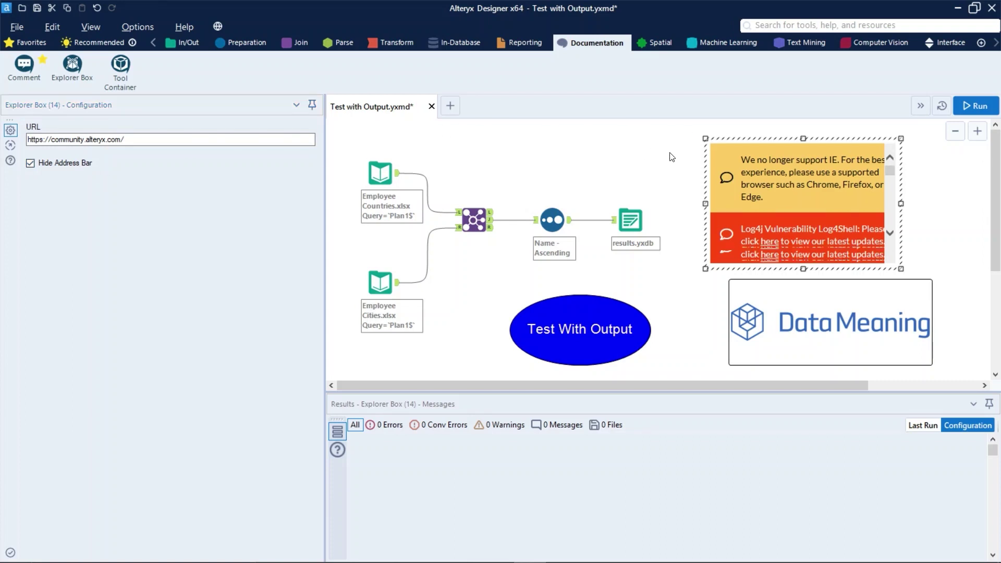
left_click(811, 151)
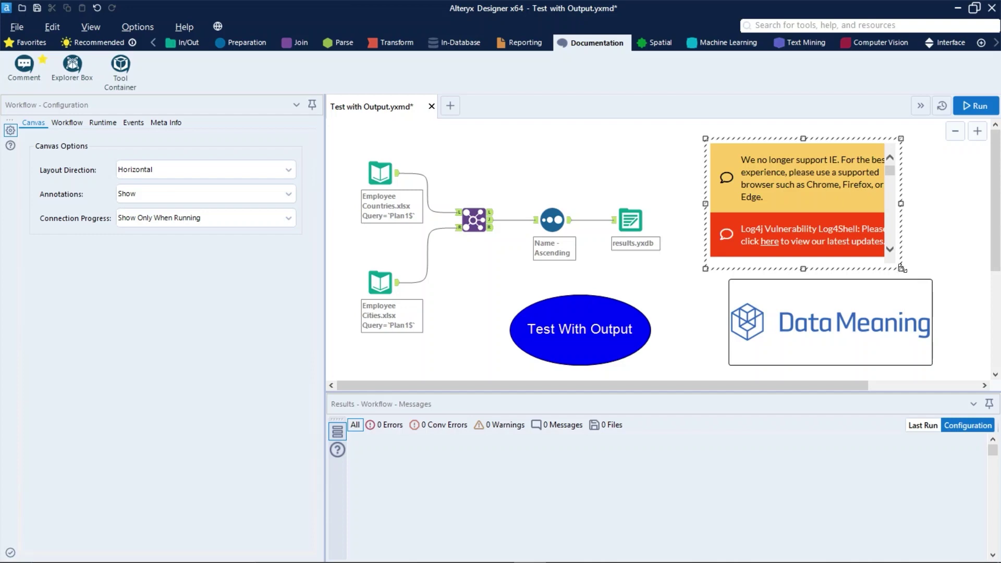
Enlarge the Explorer Box and move the Data Meaning logo below it
left_click_drag(901, 270, 957, 286)
left_click_drag(832, 303, 832, 327)
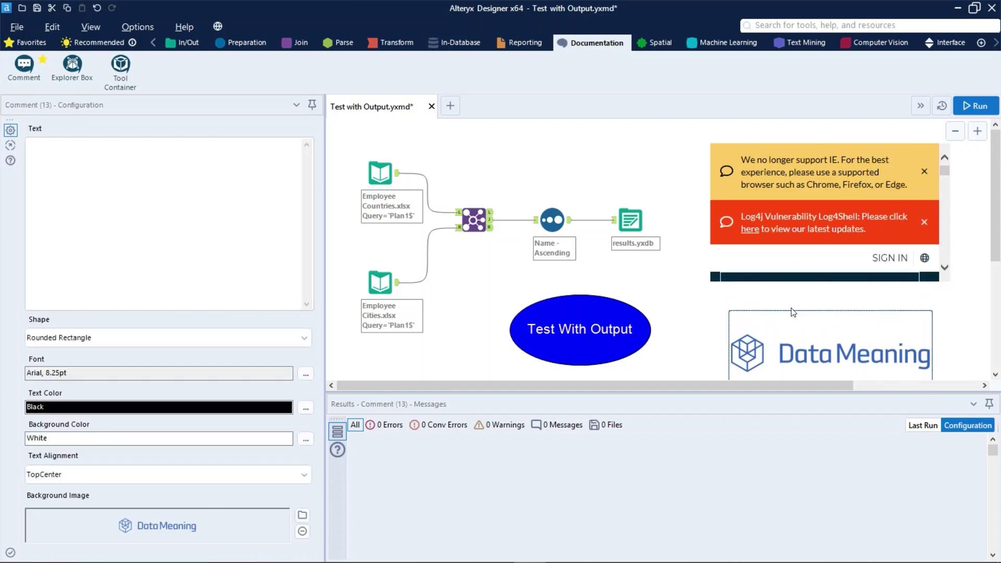
left_click_drag(707, 287, 697, 318)
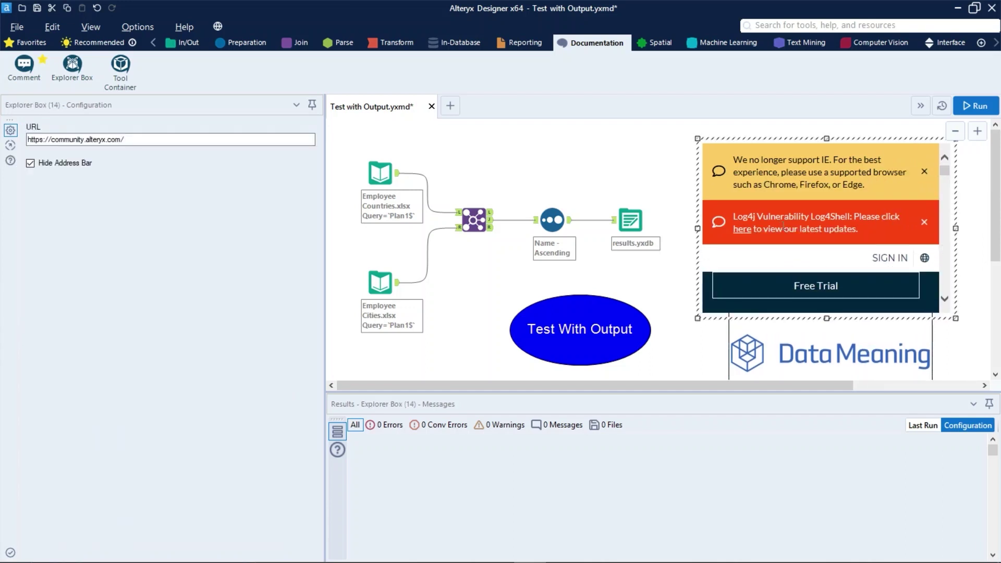
scroll(803, 221, "down", 2)
scroll(839, 238, "down", 4)
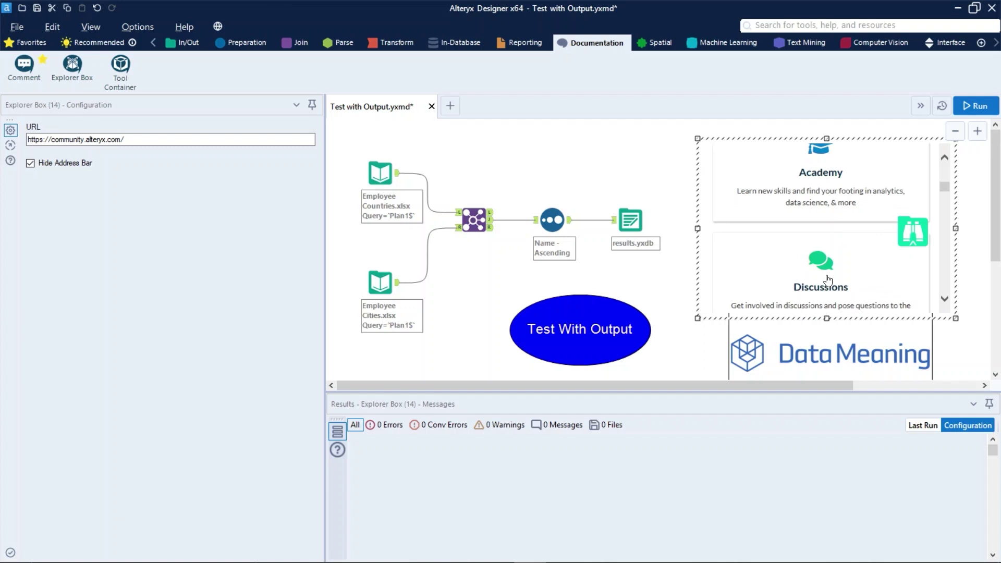
scroll(840, 233, "down", 3)
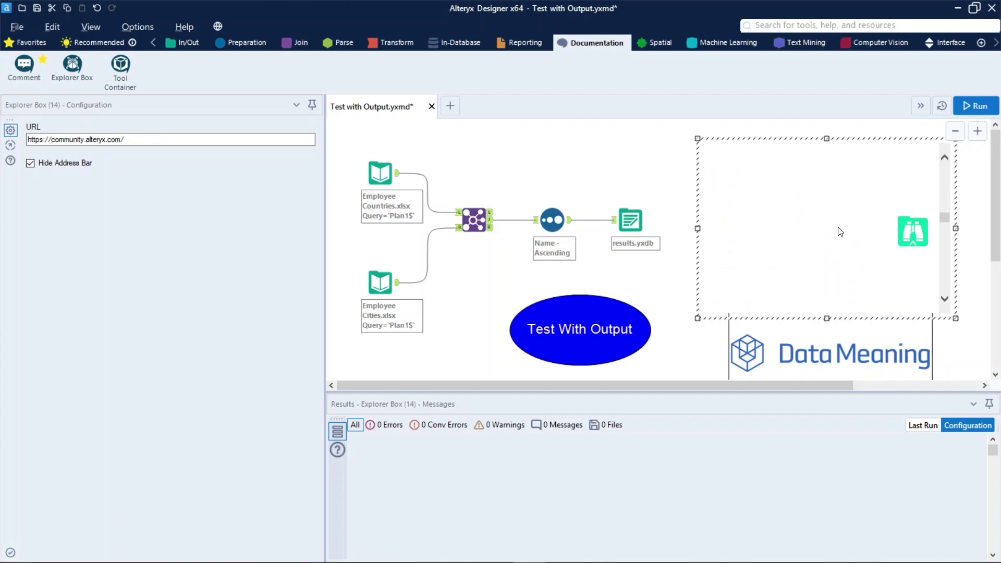
scroll(841, 231, "up", 10)
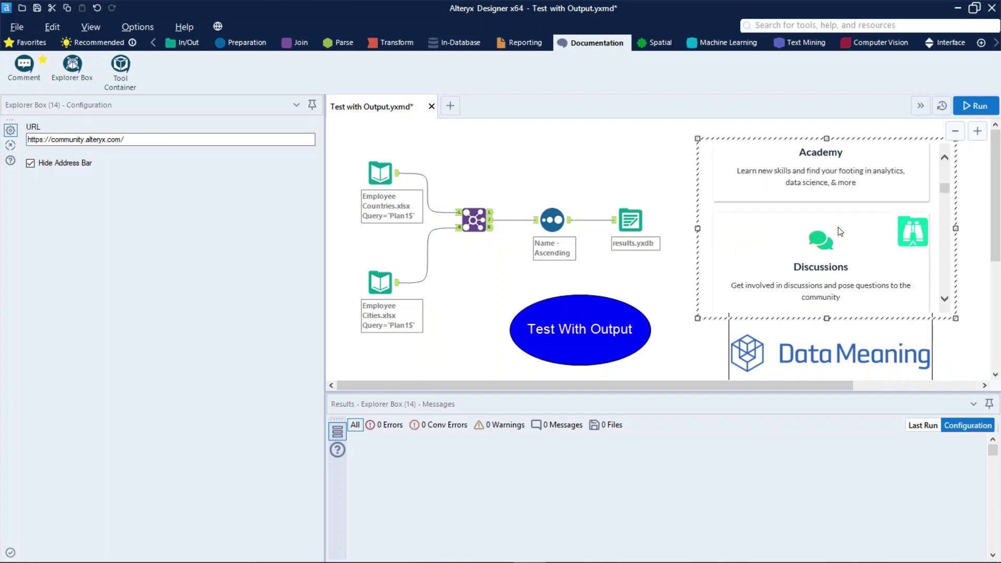
left_click(612, 172)
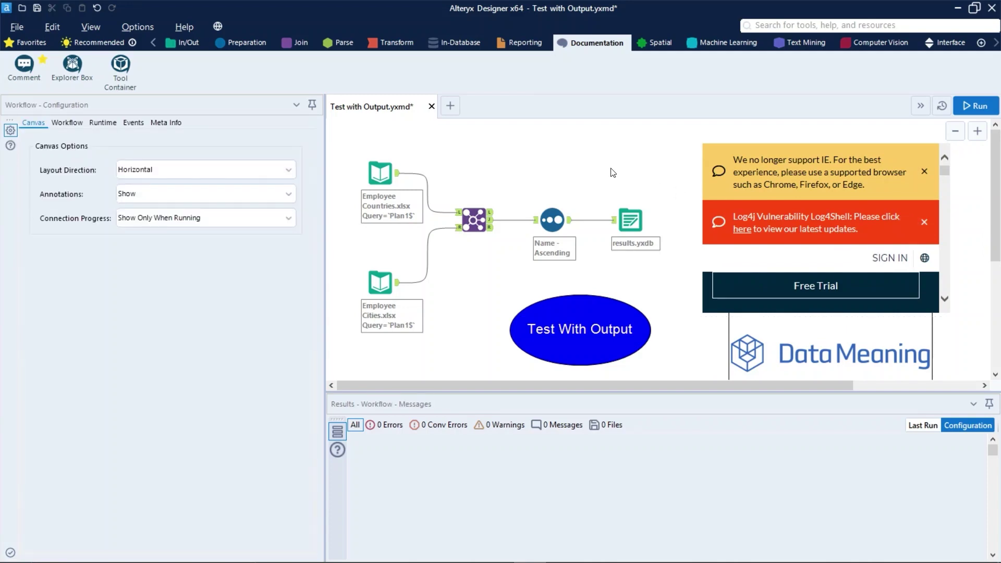
Select the inputs, join, sort, output and ellipse comment and add them to a new container
scroll(613, 173, "down", 1)
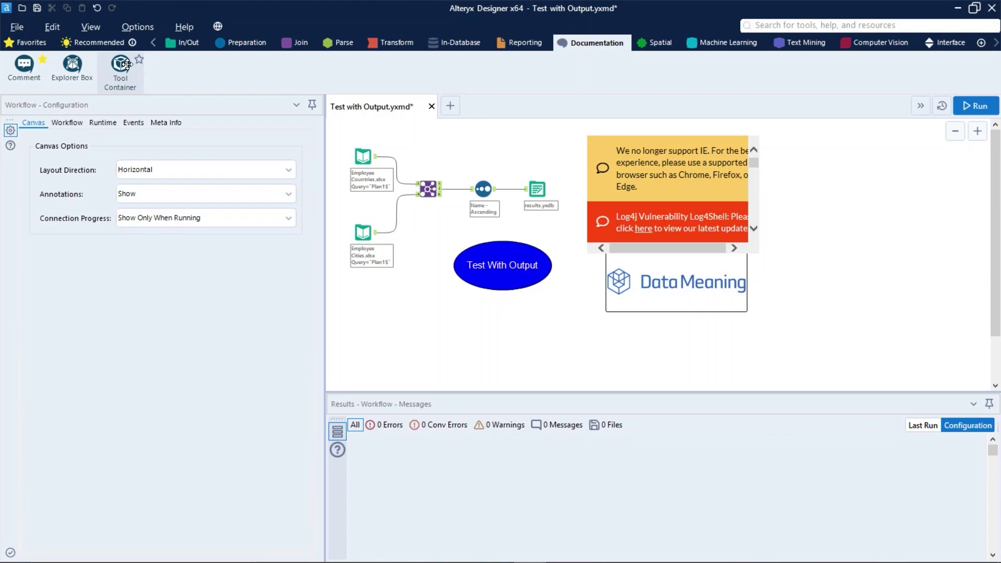
left_click_drag(127, 64, 362, 148)
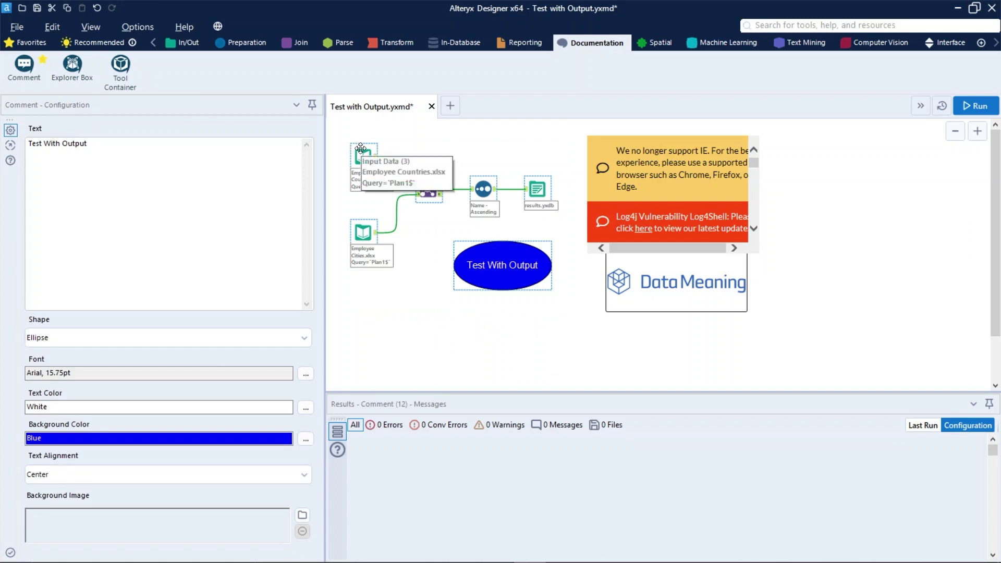
right_click(360, 148)
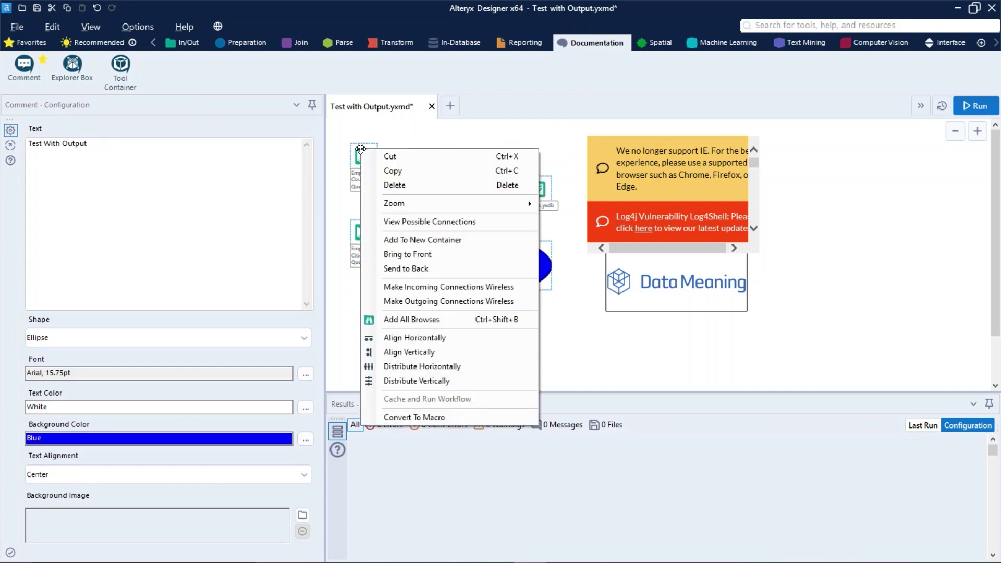
left_click(437, 238)
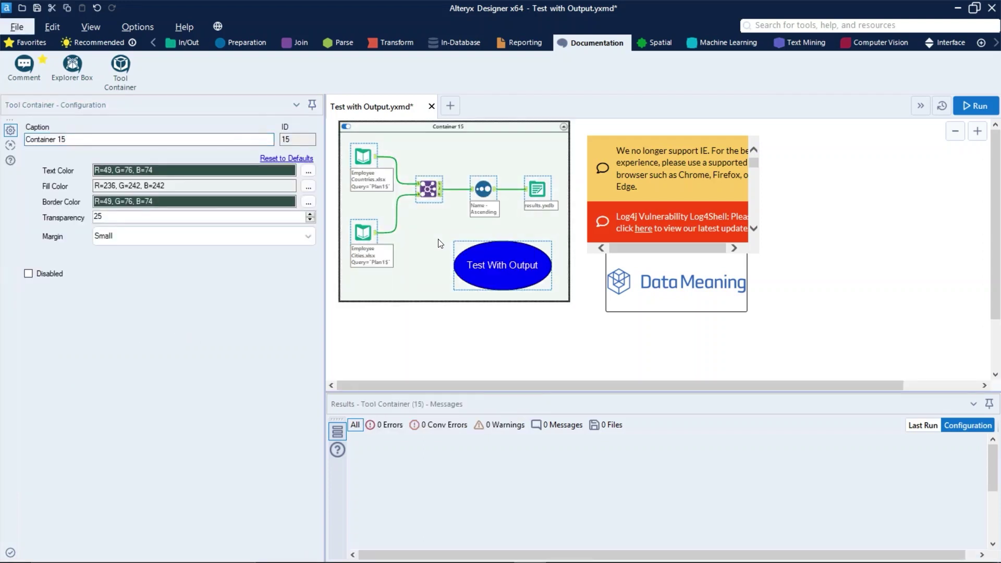
Undo the container and place an empty Tool Container below the workflow
left_click(438, 242)
key("ctrl+z")
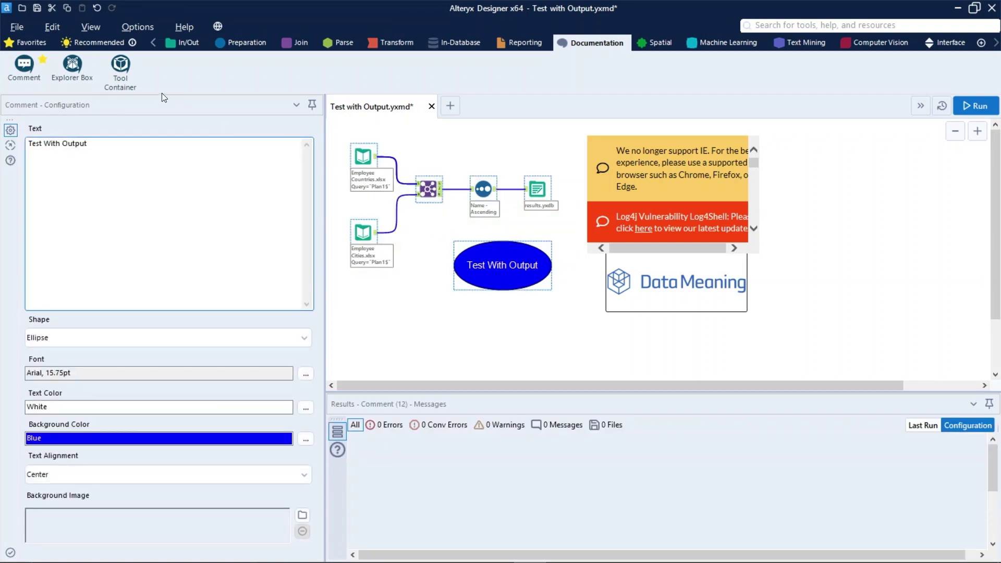
left_click_drag(131, 79, 368, 295)
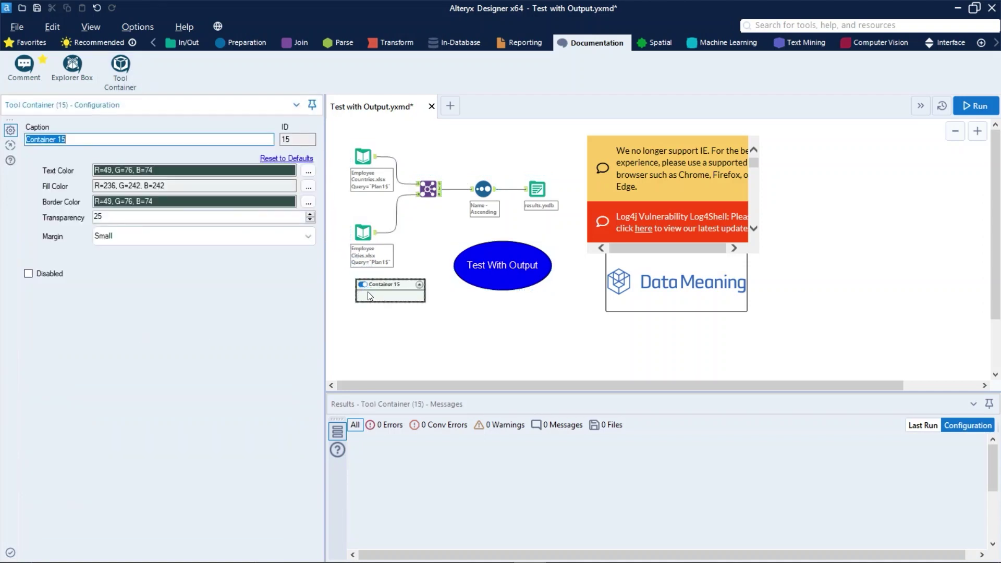
left_click(396, 338)
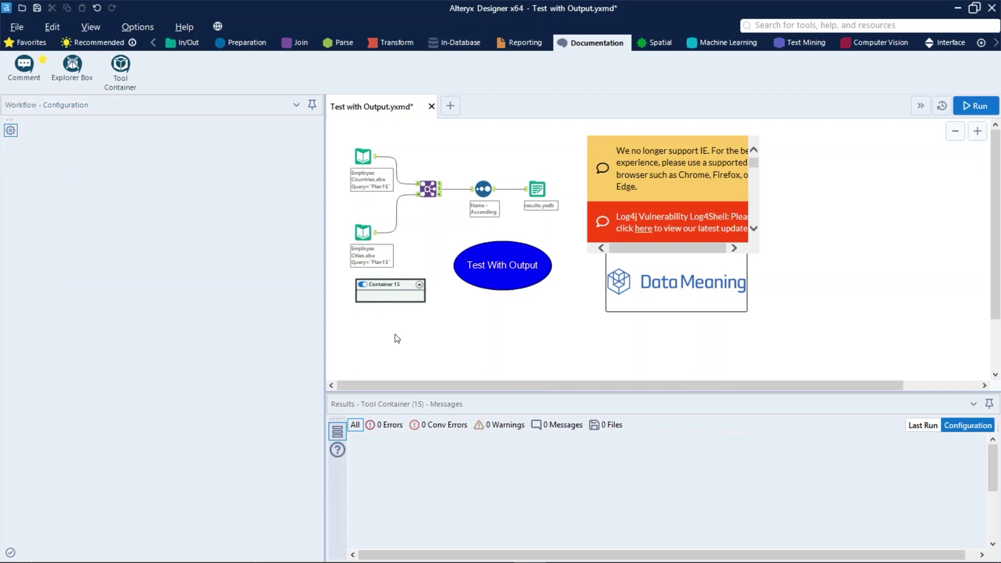
Move the two inputs, join, sort and output into Container 15 and shift it up
left_click(363, 234)
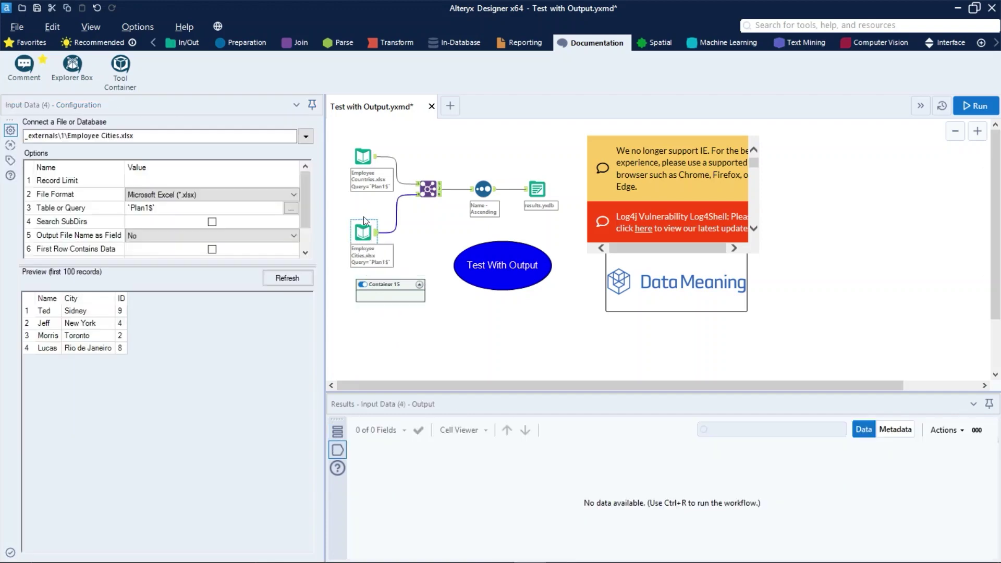
left_click(364, 156)
left_click(427, 191)
left_click(483, 189)
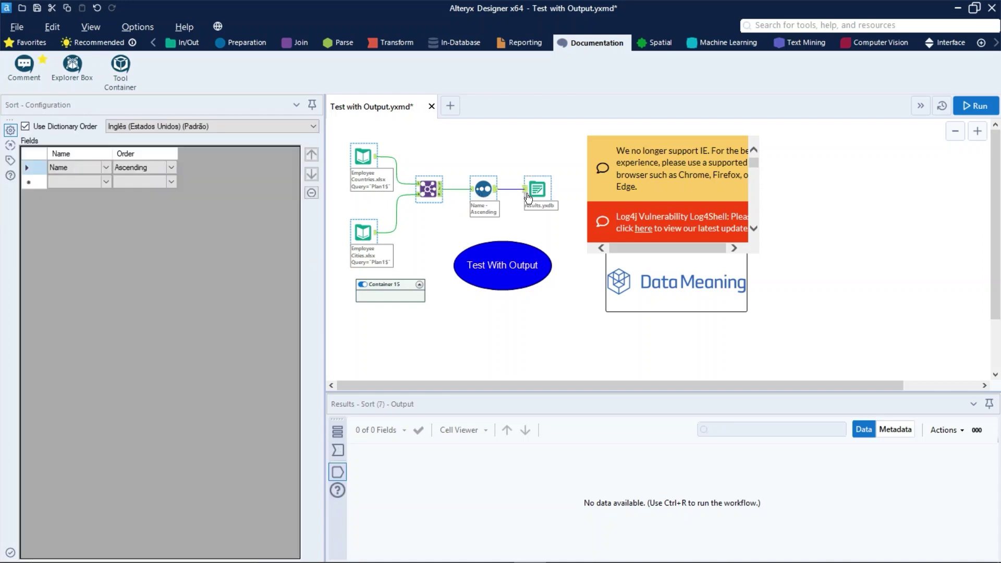
left_click(538, 192)
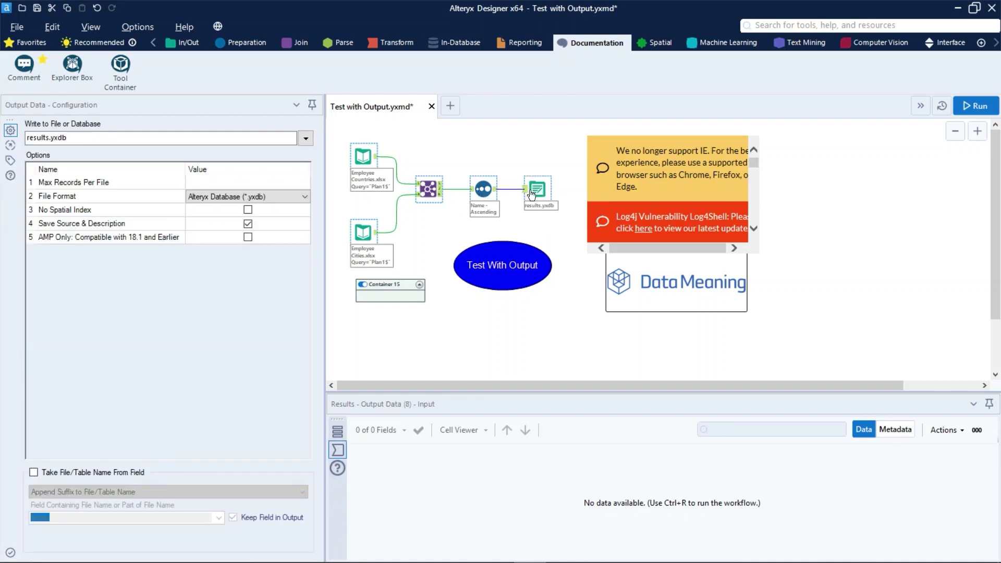
left_click_drag(361, 145, 387, 296)
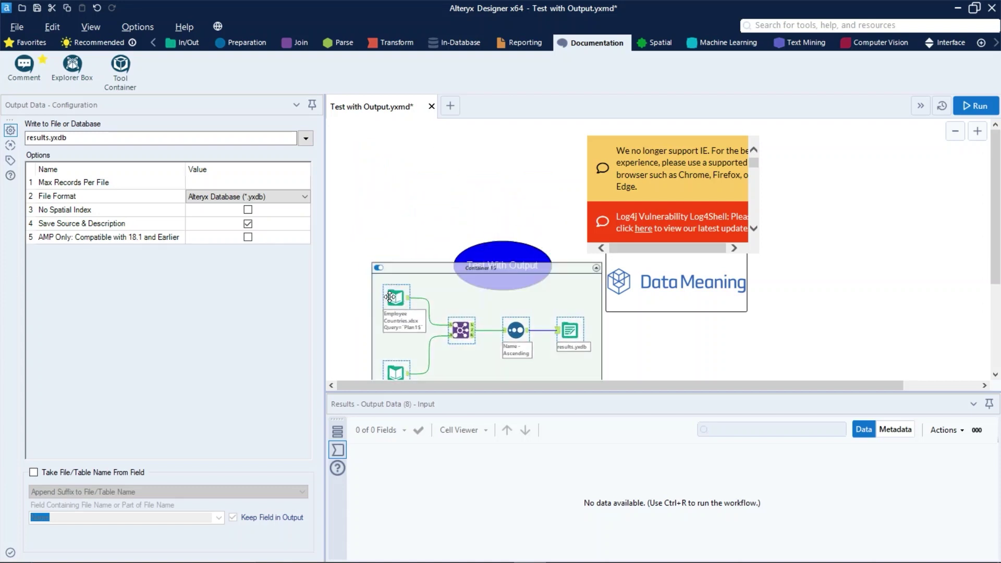
left_click_drag(434, 264, 402, 178)
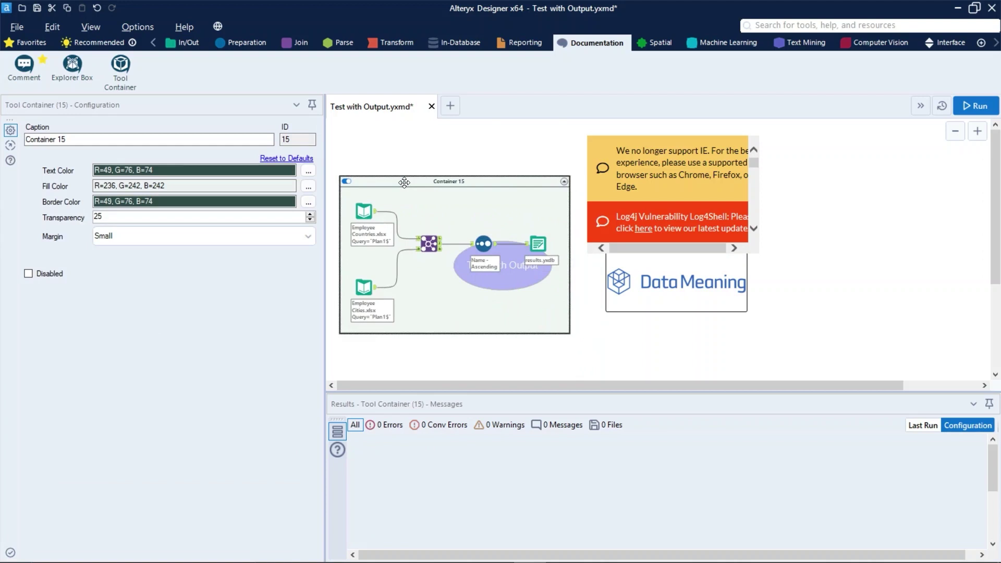
Collapse and re-expand Container 15, then delete the container only, keeping its tools
left_click(558, 351)
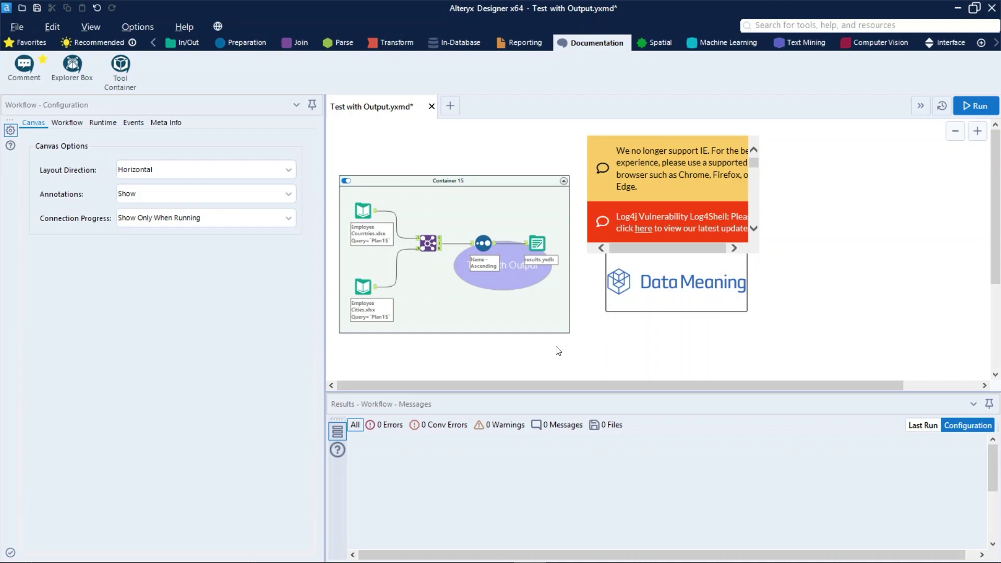
left_click(565, 182)
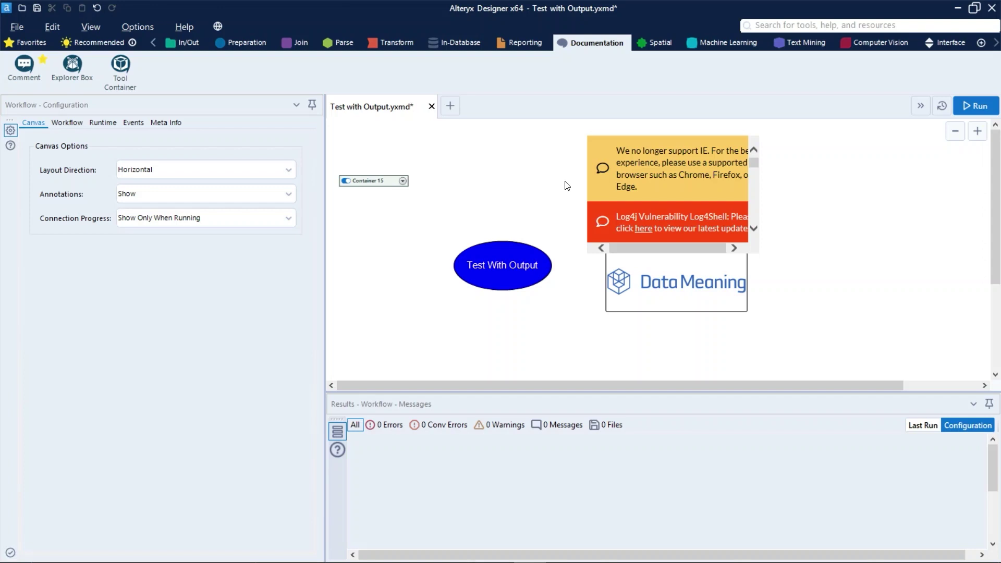
left_click(402, 181)
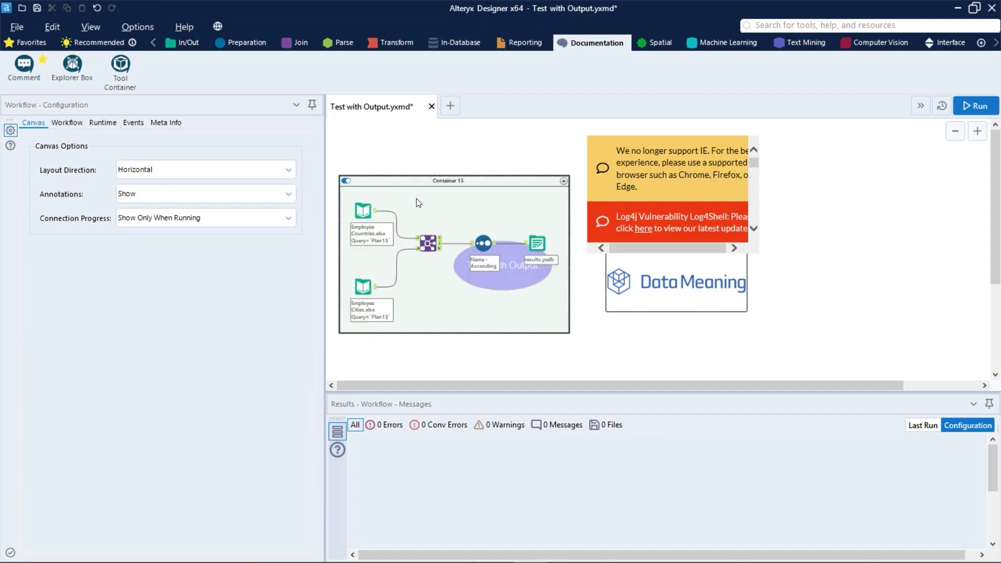
right_click(419, 203)
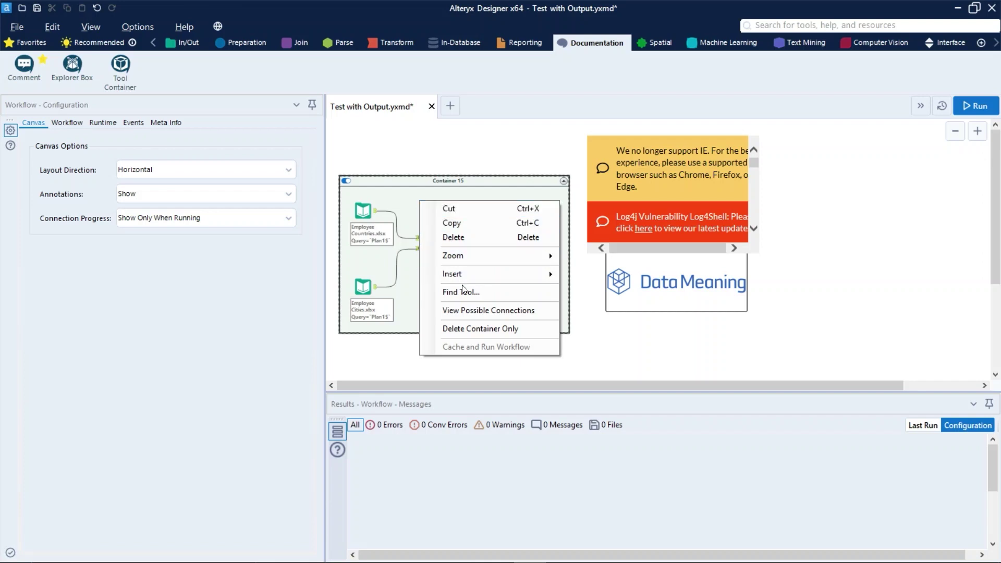
left_click(473, 330)
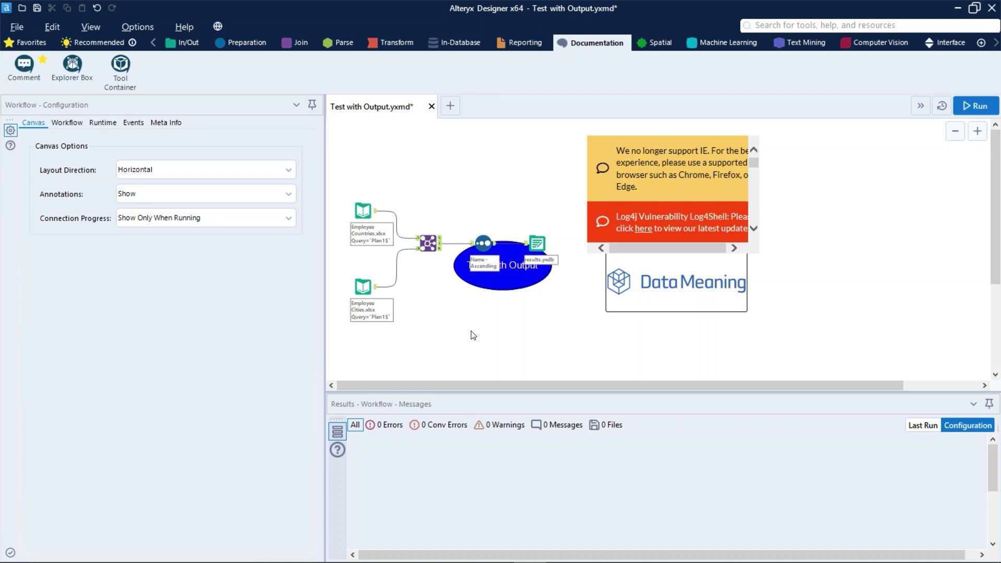
Move the Test With Output comment below the tools and wrap everything in a new container
left_click_drag(473, 275, 480, 320)
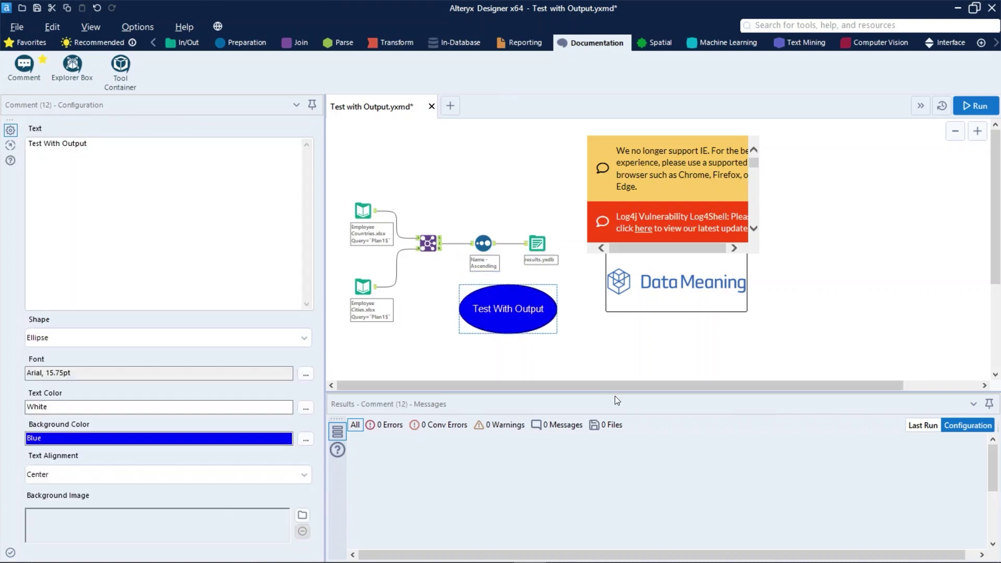
left_click_drag(557, 332, 353, 198)
right_click(357, 203)
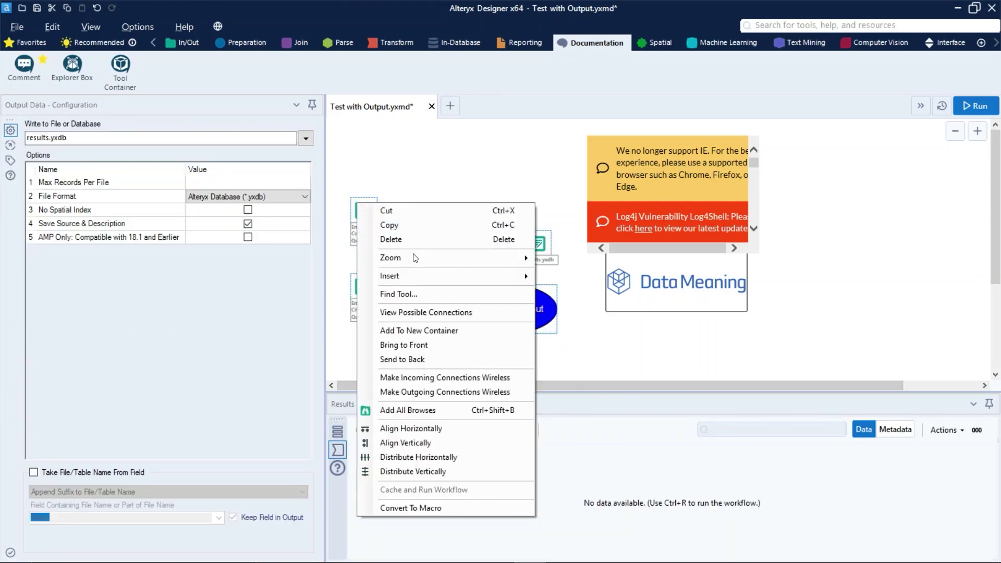
left_click(457, 328)
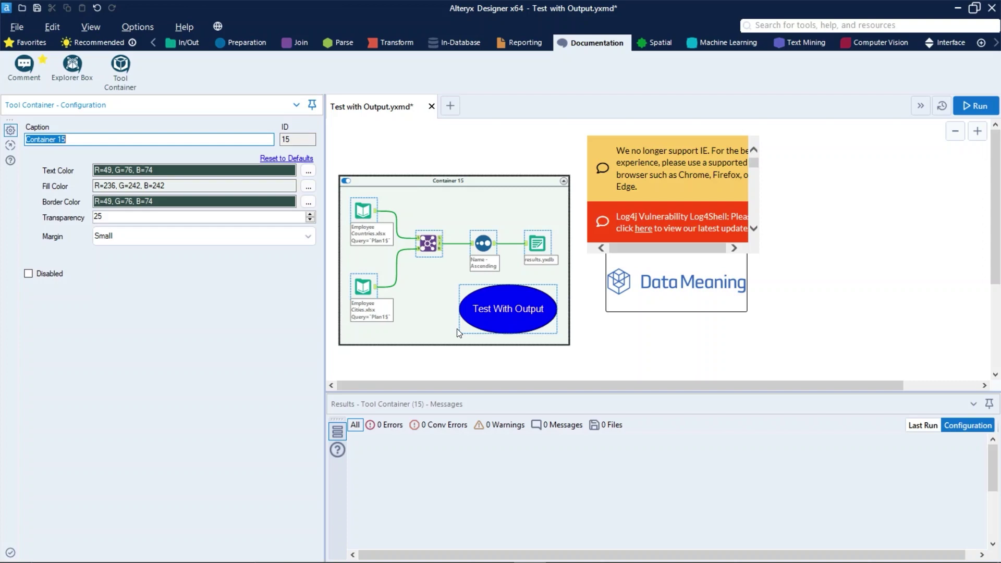
Move the results.yxdb output outside the container and the Data Meaning box up-right
left_click(582, 285)
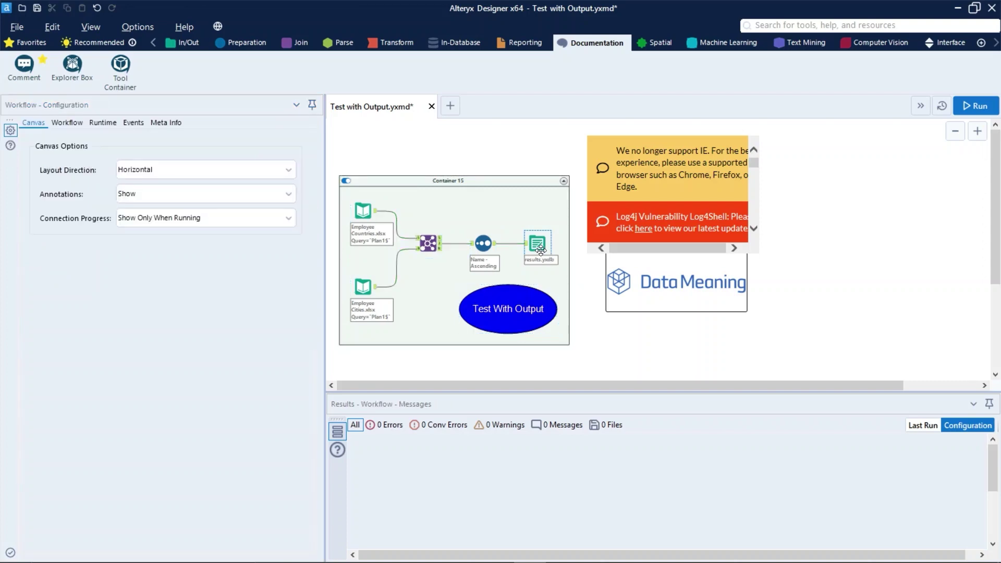
left_click(540, 251)
left_click_drag(540, 250, 631, 348)
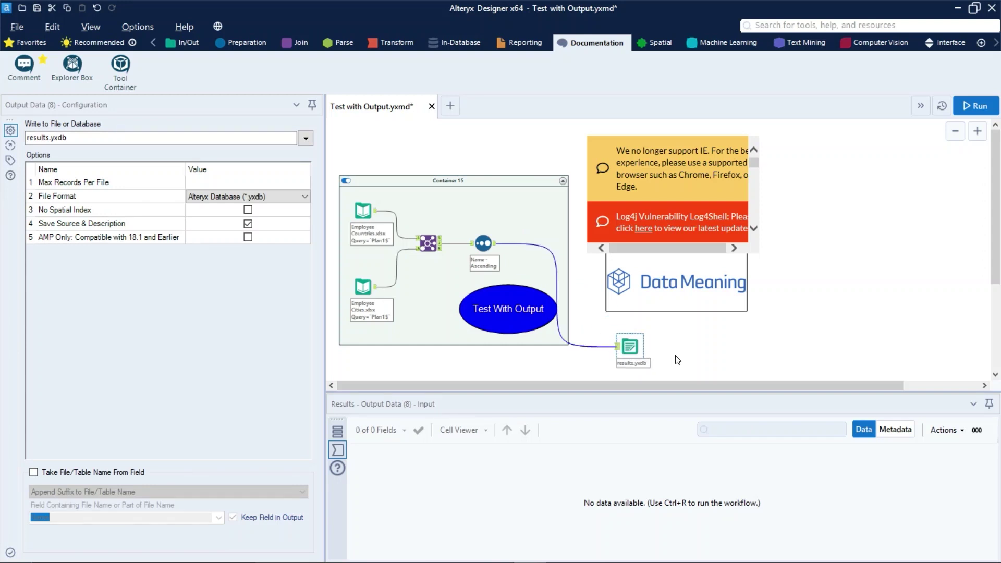
left_click(673, 334)
left_click_drag(678, 285, 862, 202)
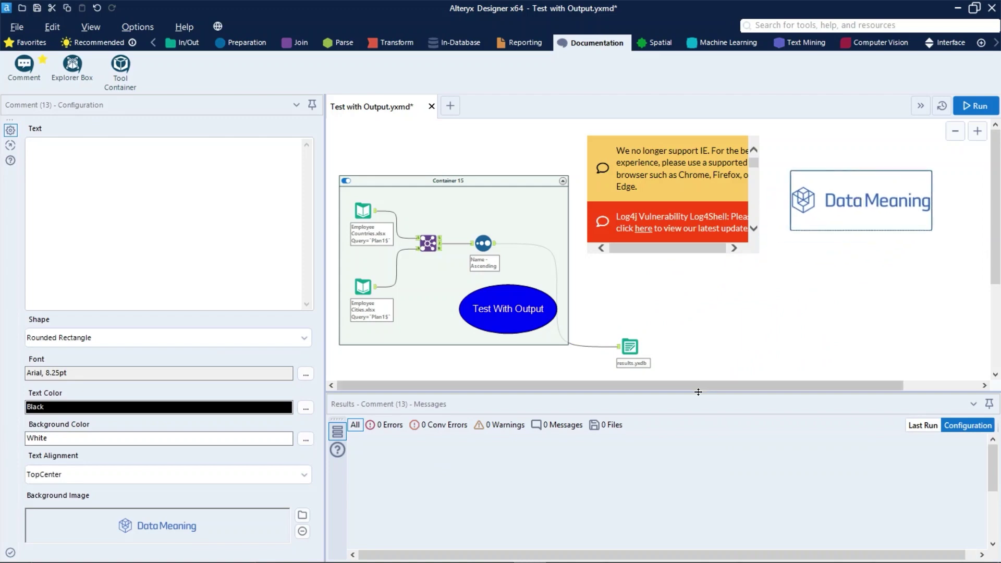
left_click_drag(632, 347, 680, 329)
Wrap the results.yxdb Output Data tool in its own new Container 16
right_click(677, 319)
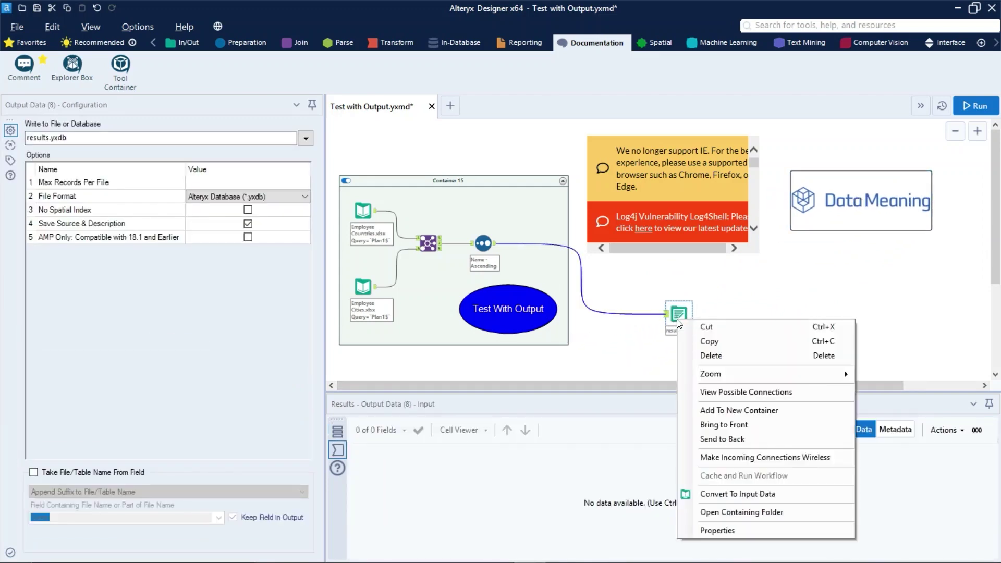
left_click(709, 410)
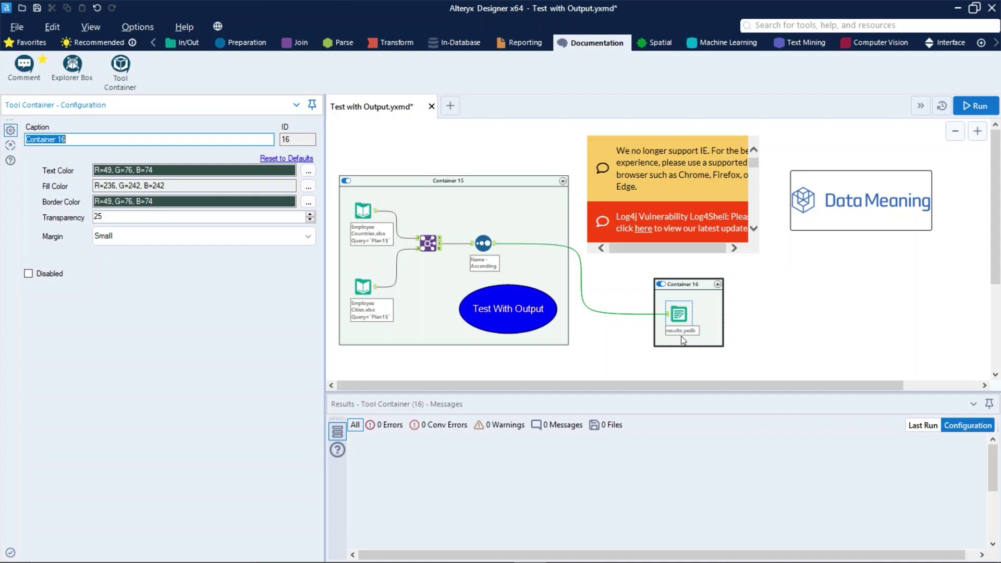
Disable Container 16 so the results.yxdb output is greyed out, then run the workflow
left_click(663, 290)
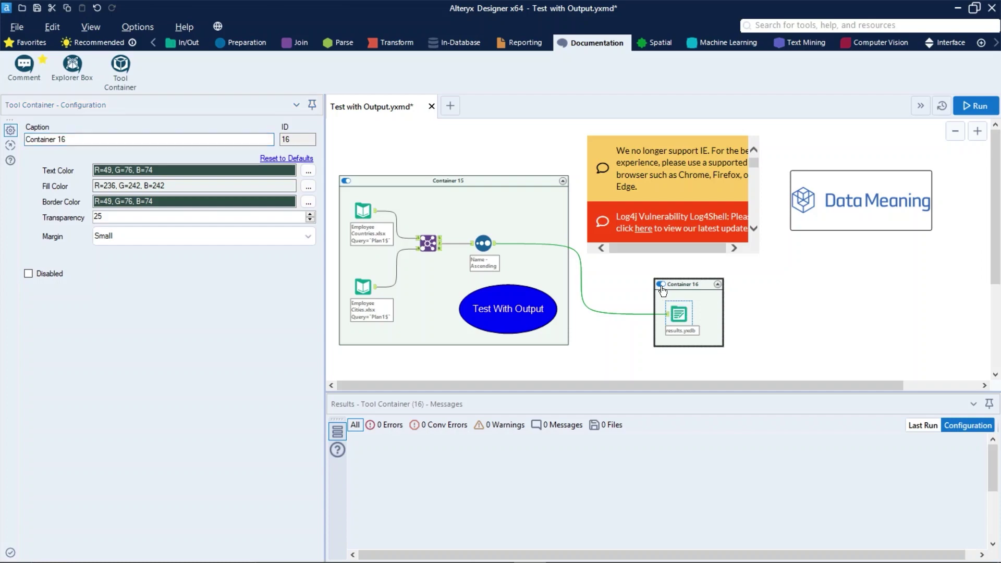
left_click(662, 285)
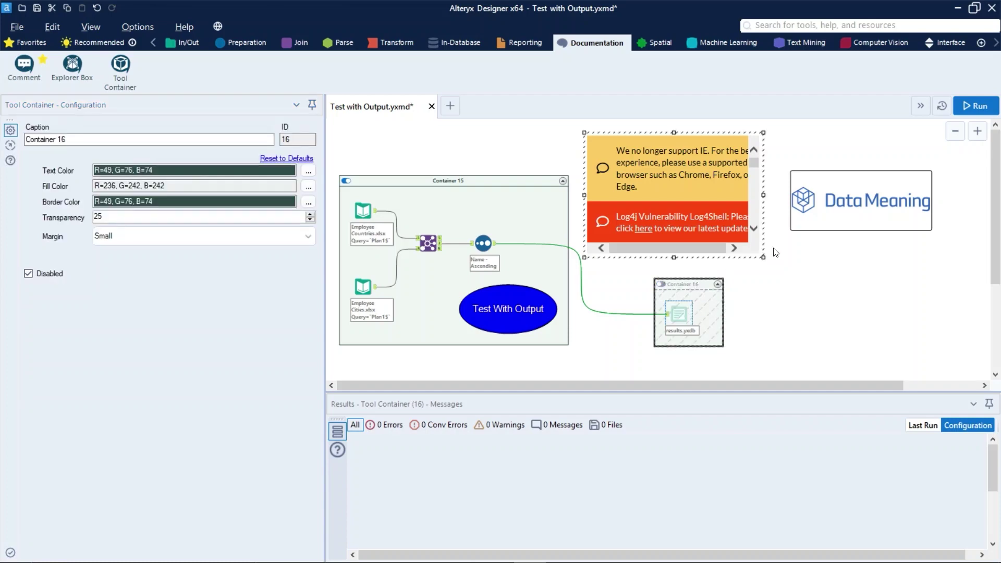
left_click(976, 106)
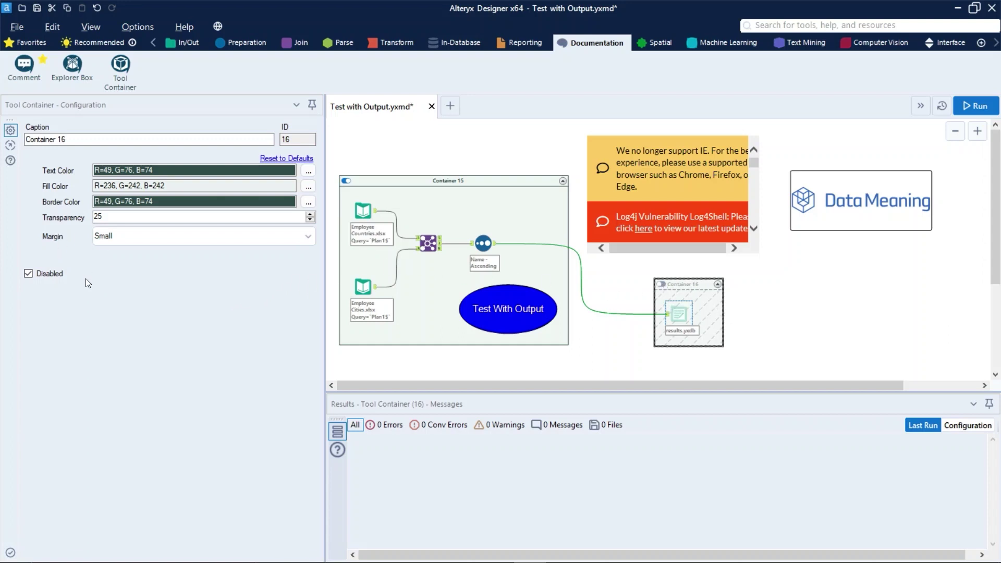
Toggle Container 16 on and off, then collapse and expand it
left_click(47, 280)
left_click(48, 280)
left_click(718, 286)
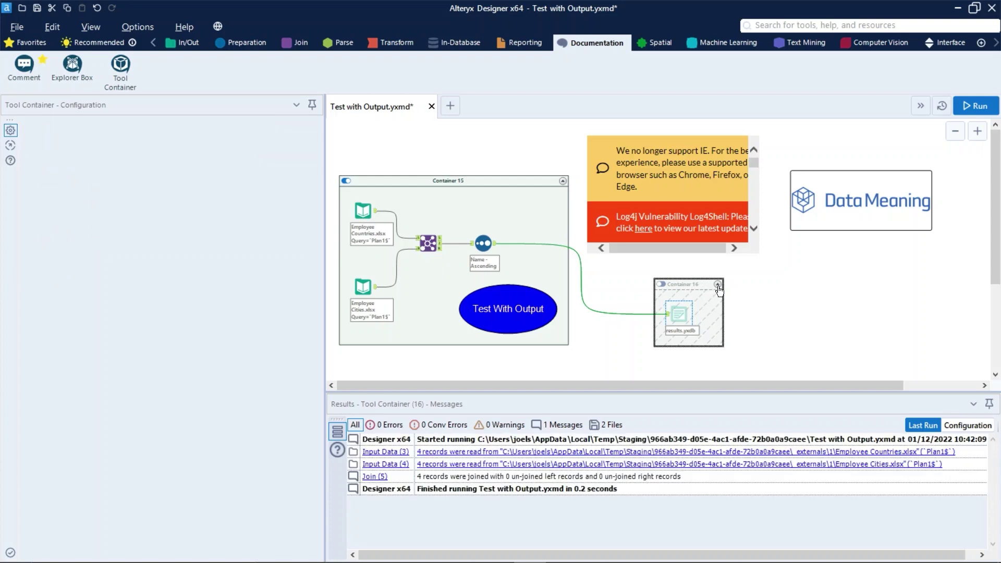
left_click(718, 285)
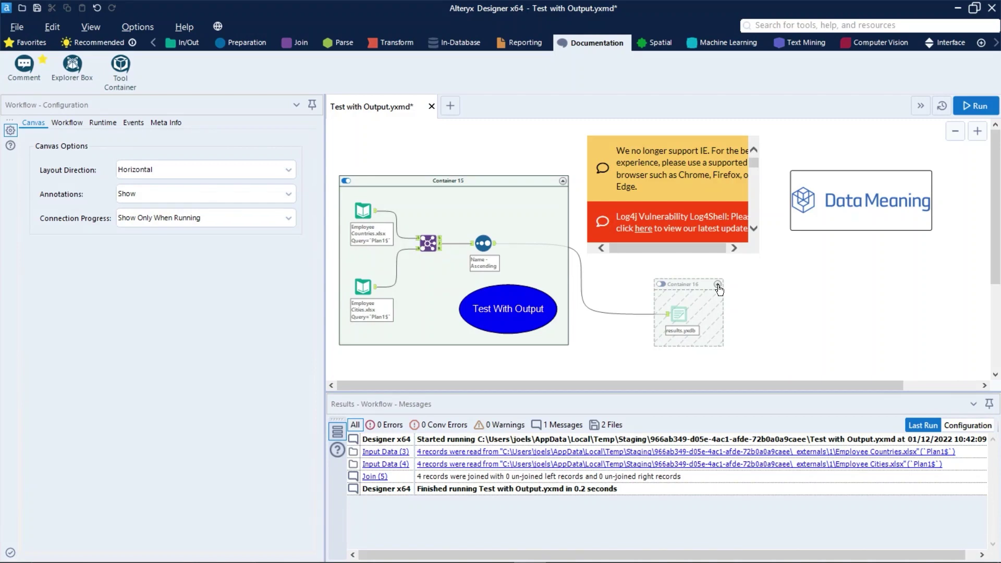
Re-enable Container 16 by clearing Disabled and switching its toggle back on
left_click(719, 288)
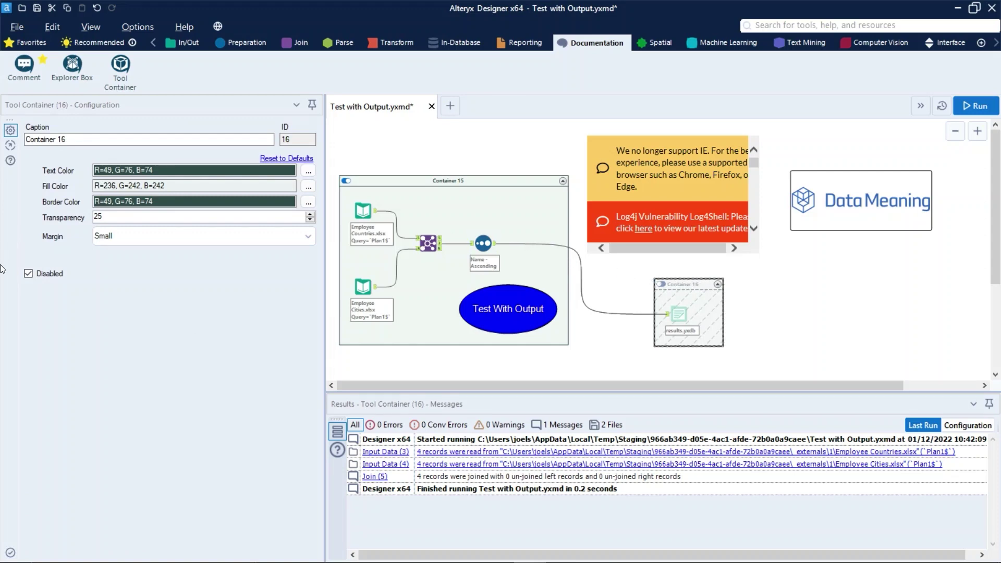
left_click(54, 277)
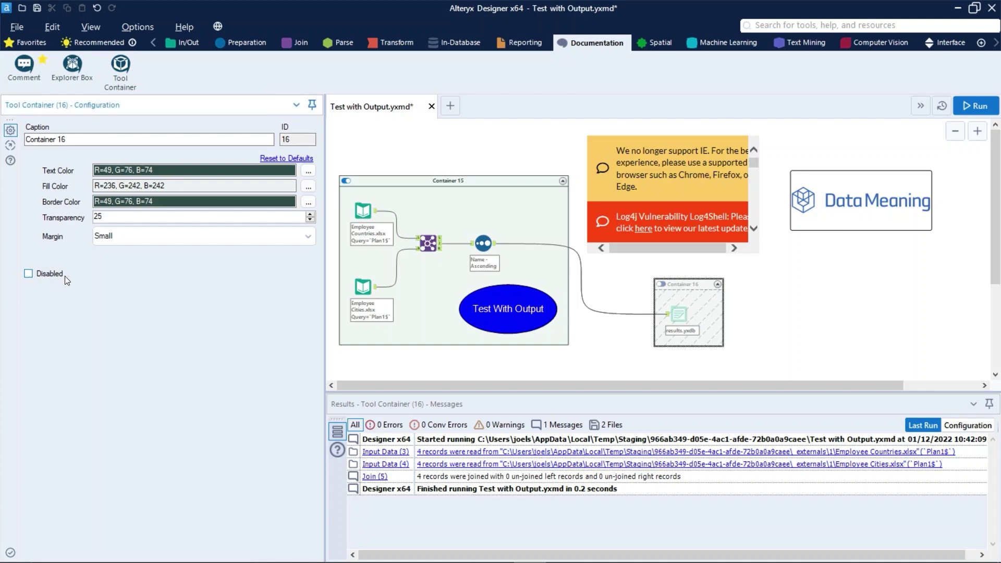
left_click(661, 285)
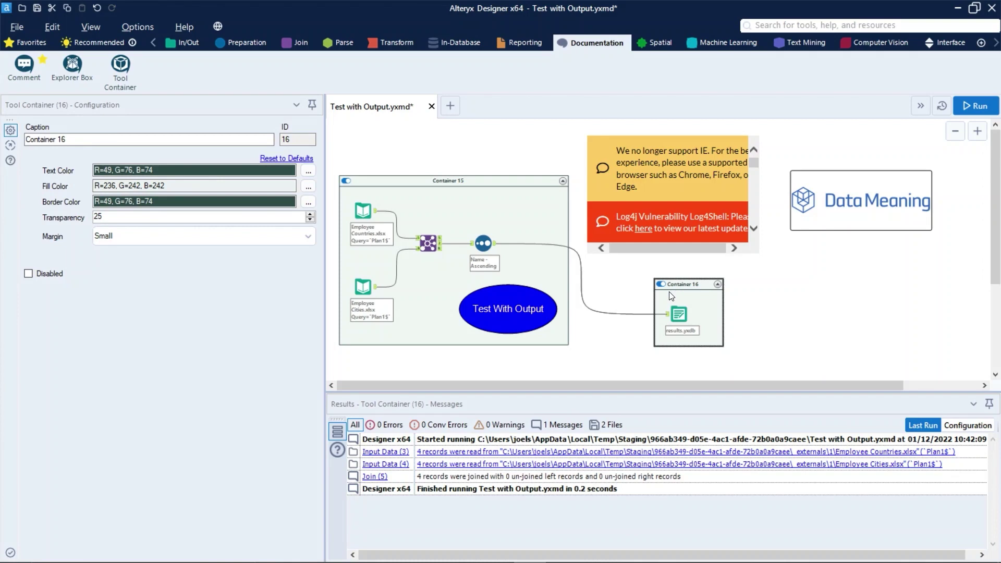
left_click(193, 136)
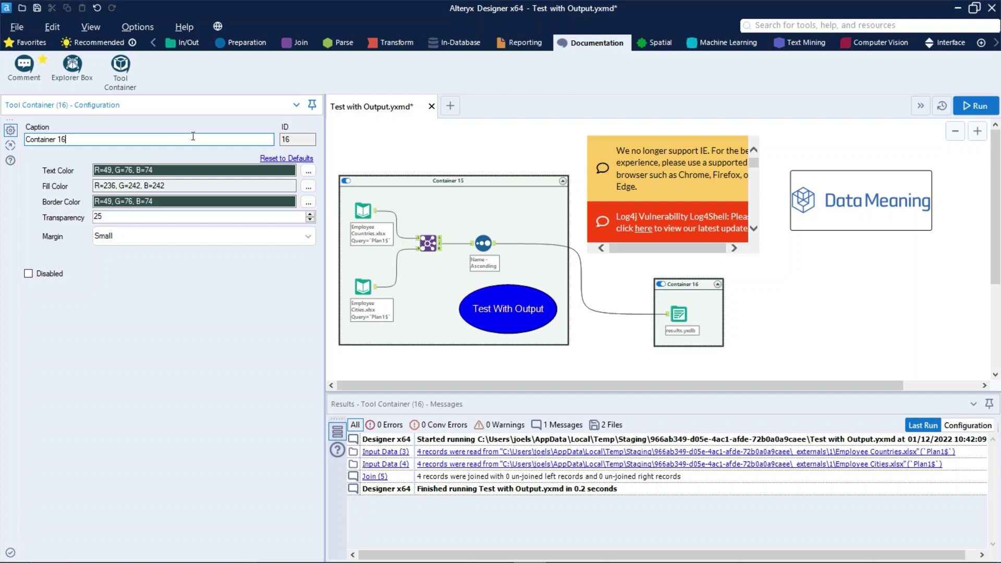
Caption Container 16 'Output Step' and reselect the container
left_click_drag(150, 131, 24, 137)
type("Outp")
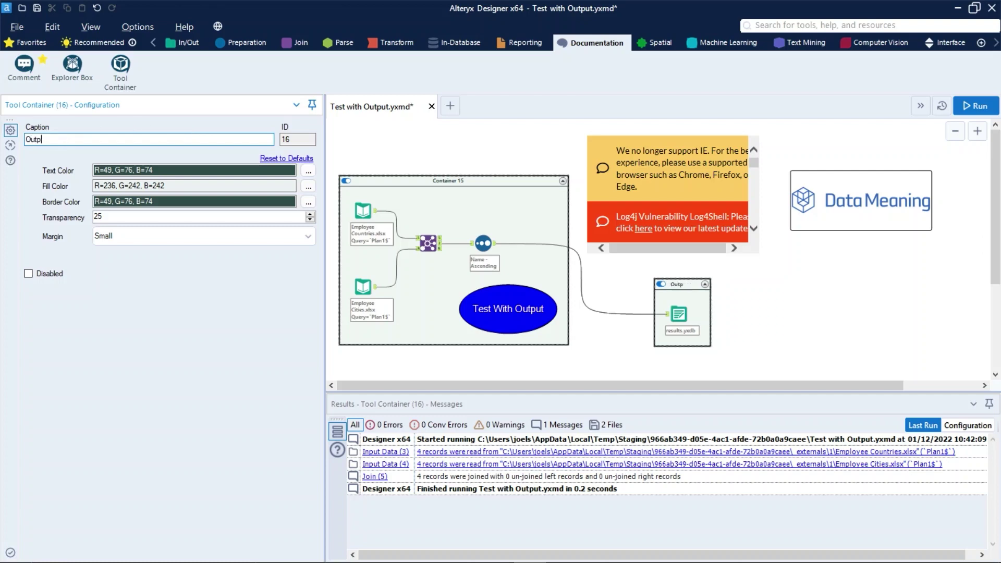
type("ut Step")
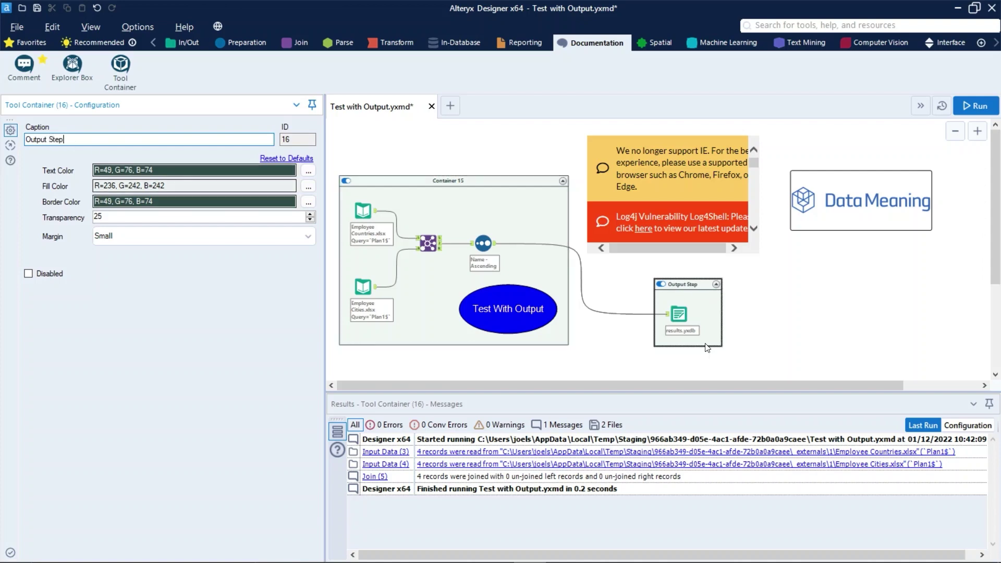
left_click(885, 333)
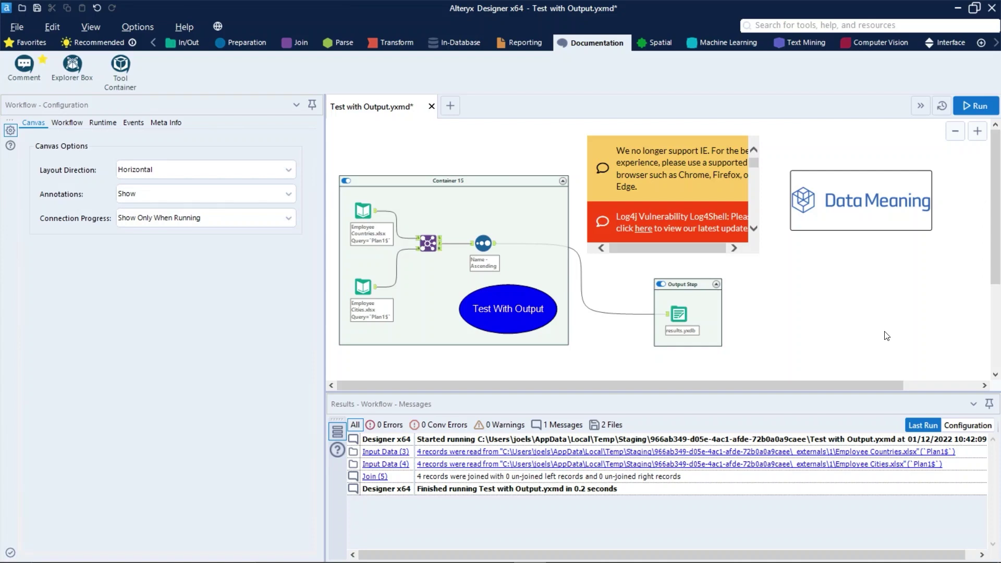
left_click(673, 282)
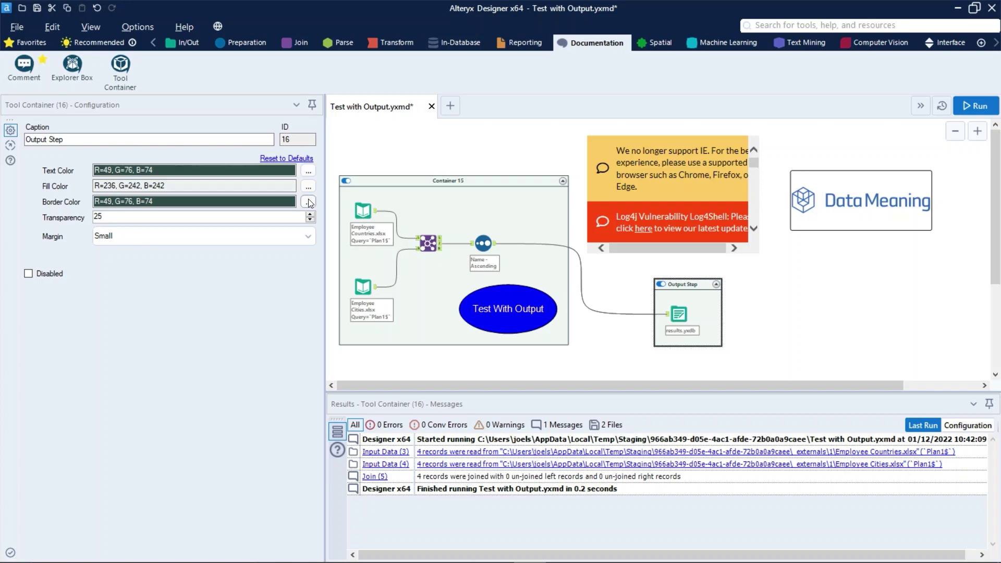
Give the Output Step container a silver border and a light cyan fill
left_click(308, 202)
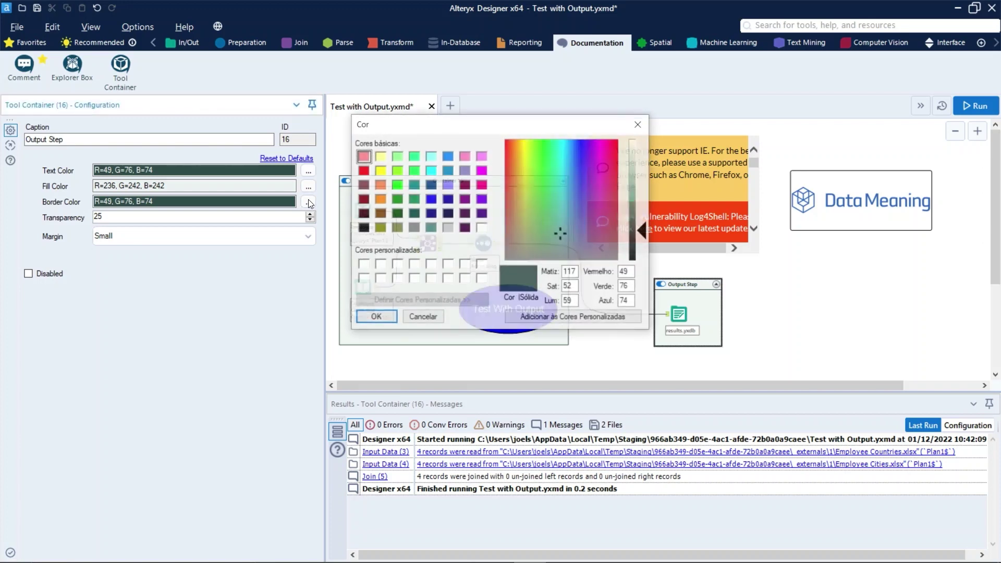
left_click(446, 230)
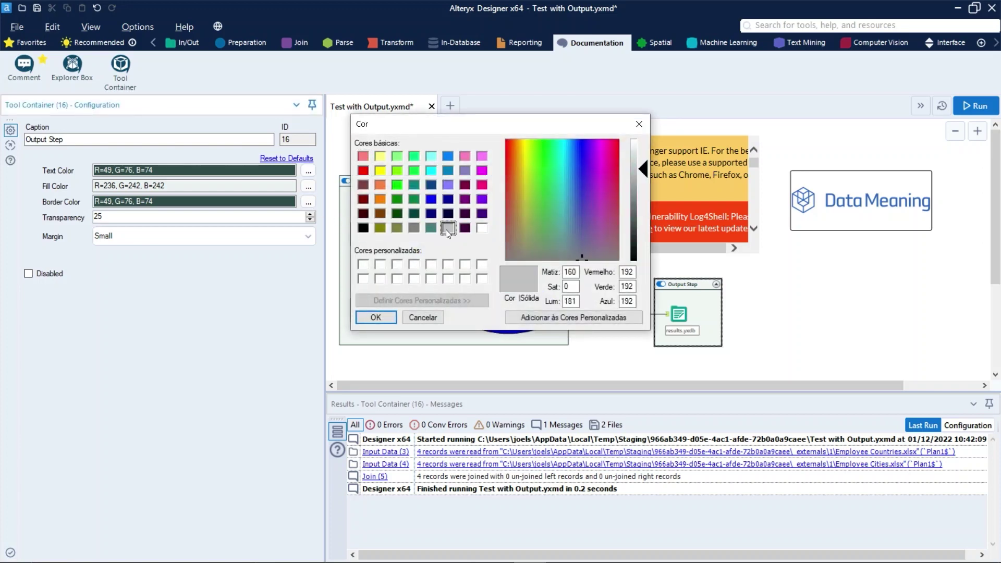
left_click(382, 316)
left_click(309, 187)
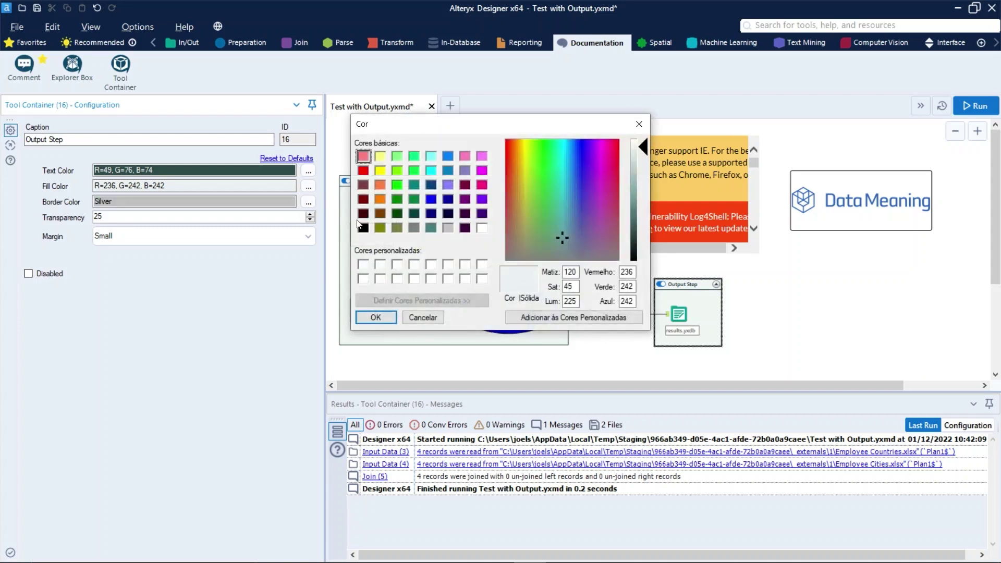
left_click(426, 156)
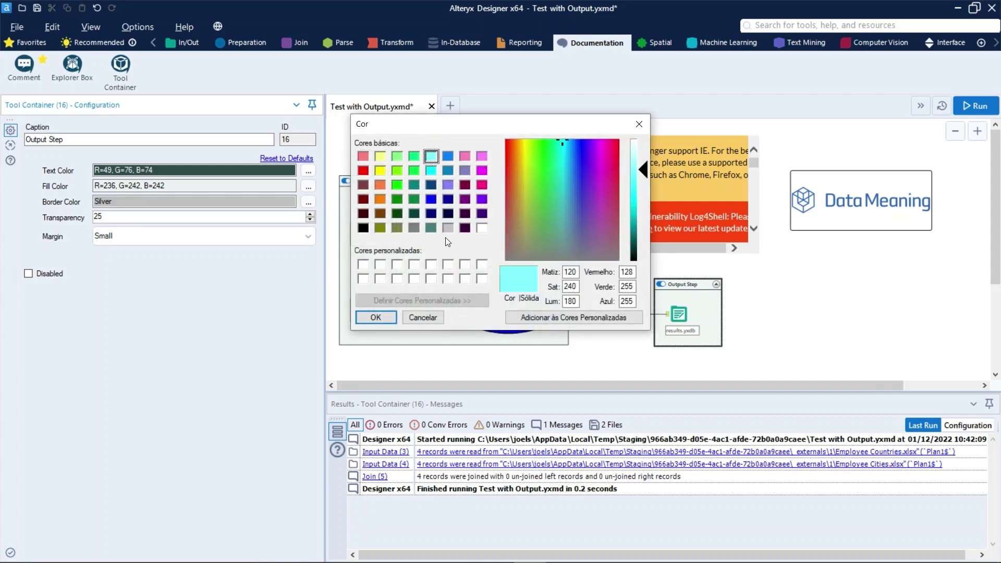
left_click(376, 317)
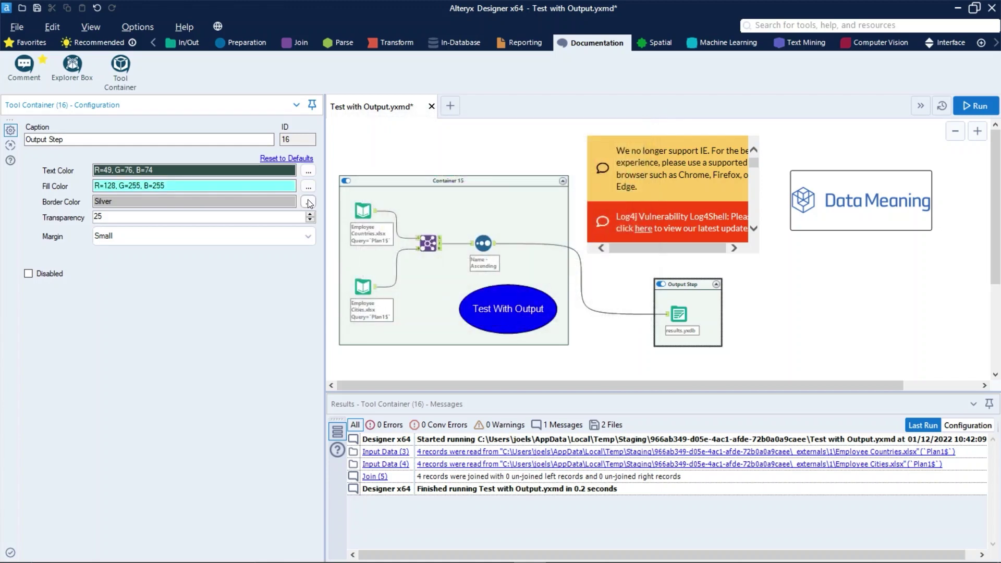
Set the container text to Black, transparency to 16 and margin to Medium
left_click(309, 171)
left_click(363, 228)
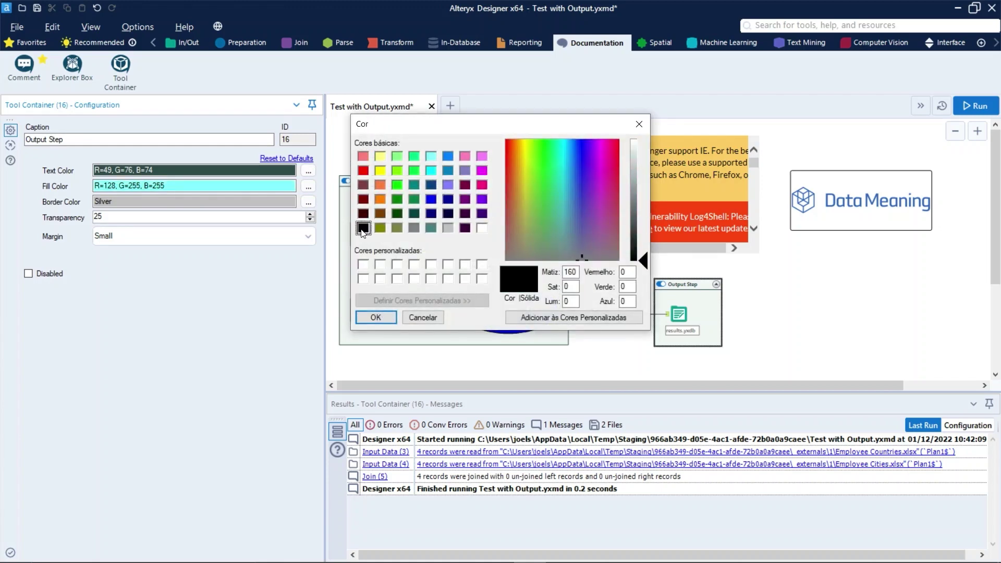
left_click(376, 318)
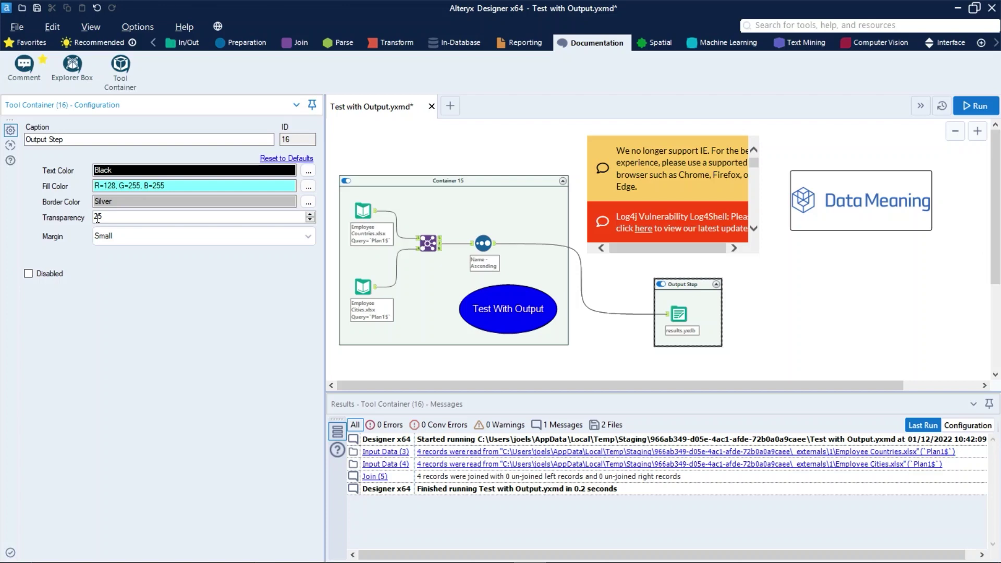
left_click(311, 221)
left_click(238, 241)
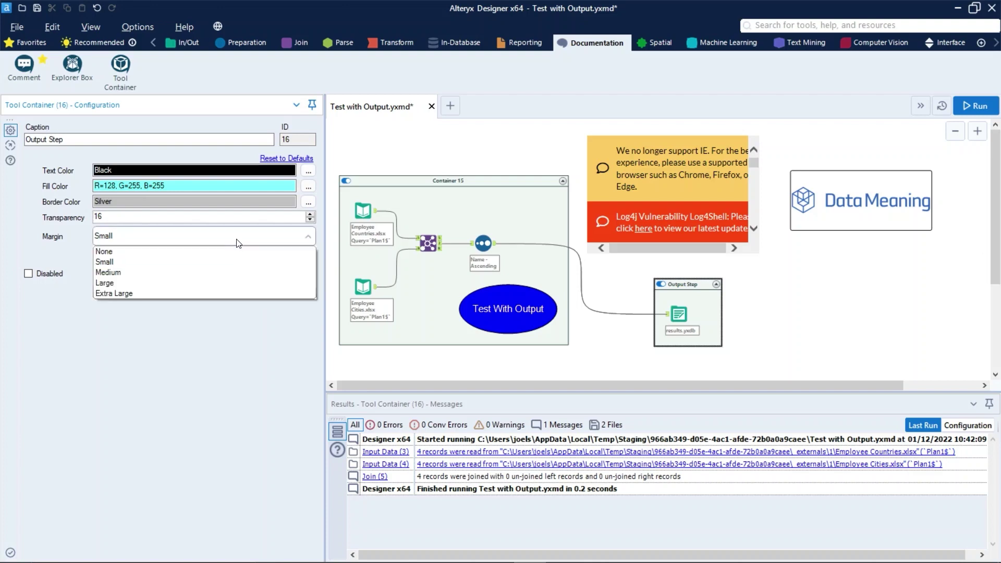
left_click(236, 272)
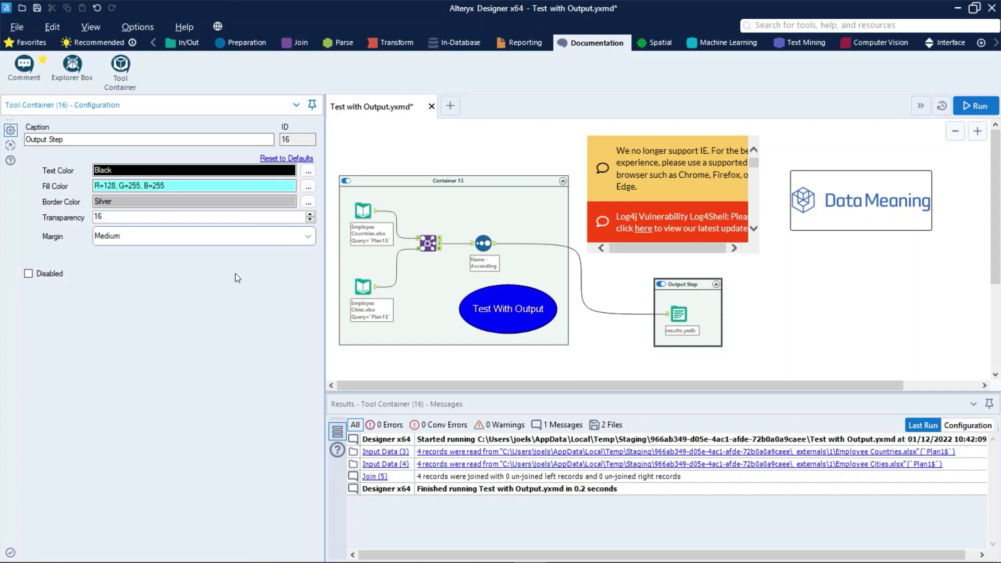
Deselect the Output Step container and nudge it slightly to the right
left_click(766, 296)
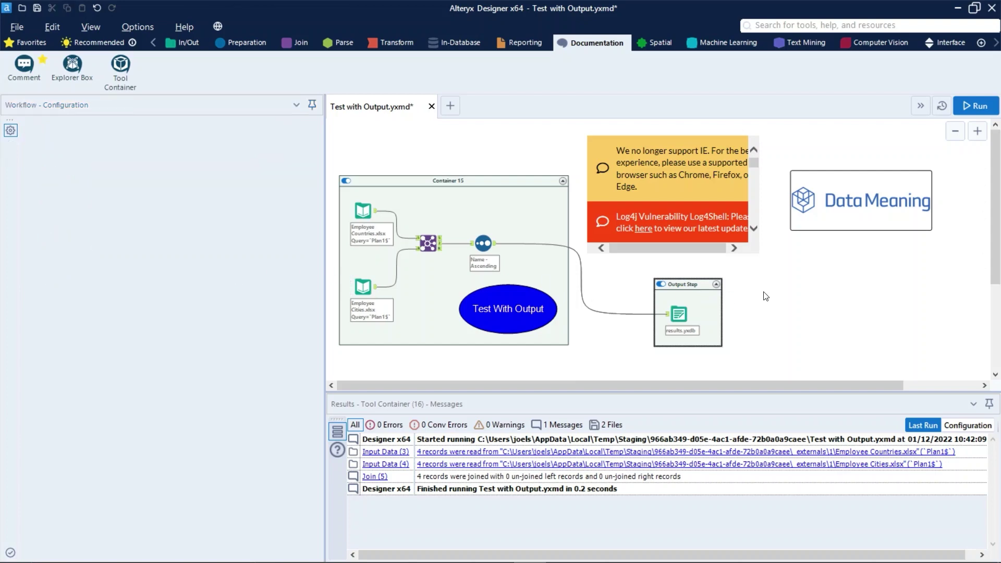
left_click_drag(693, 269, 708, 269)
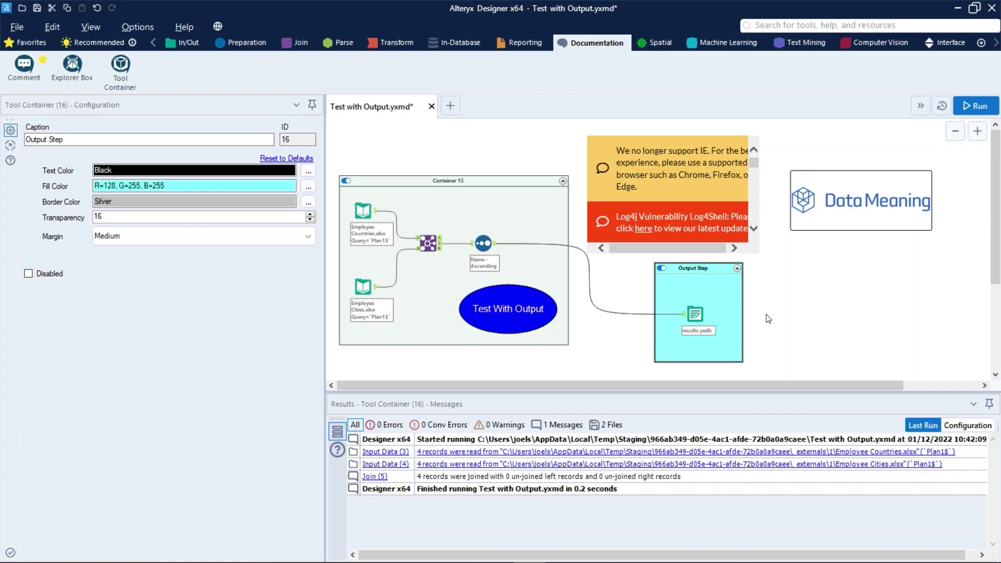
Replace the Sort tool's default annotation with 'Sorting the Name field by ascending'
left_click(487, 251)
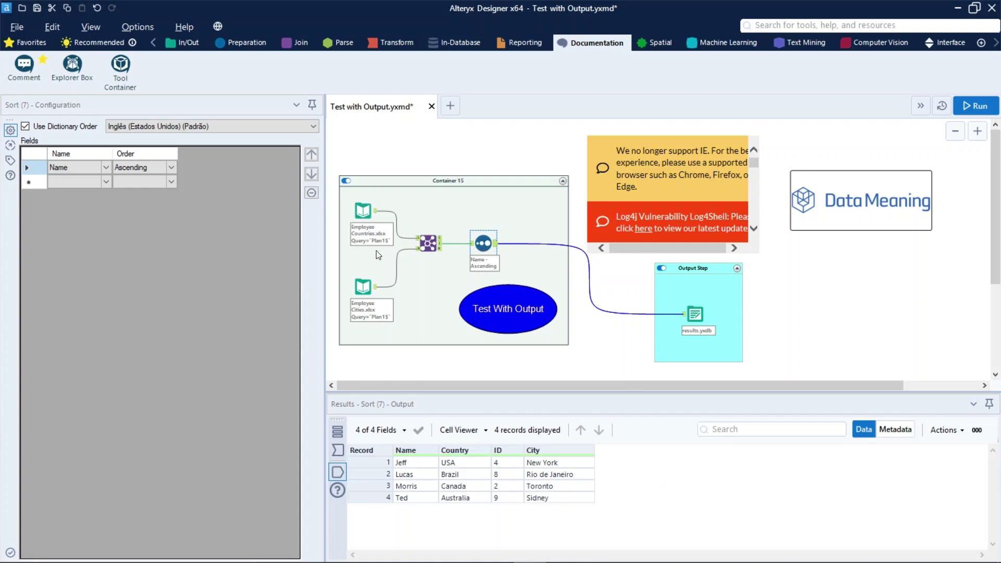
left_click(56, 167)
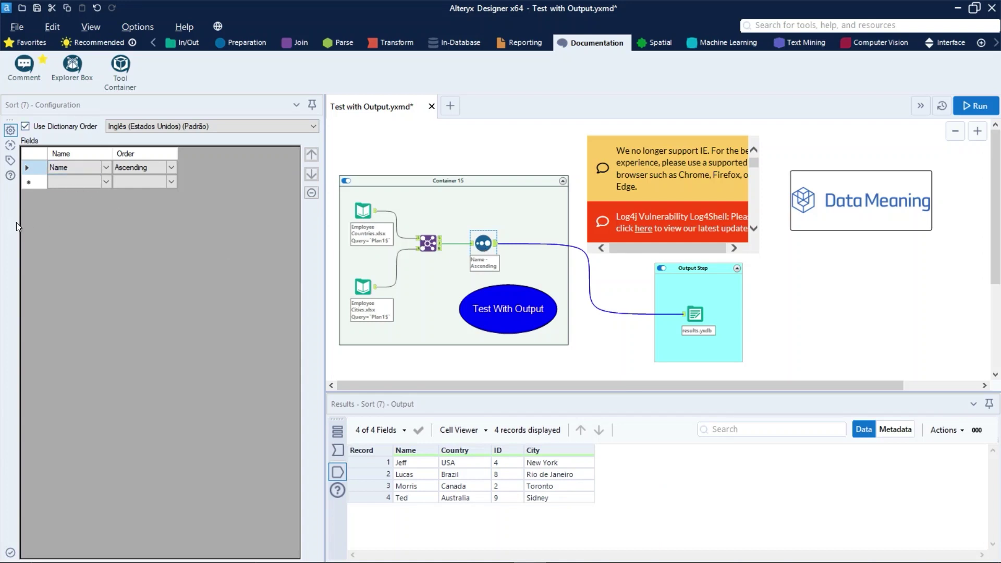
left_click(9, 161)
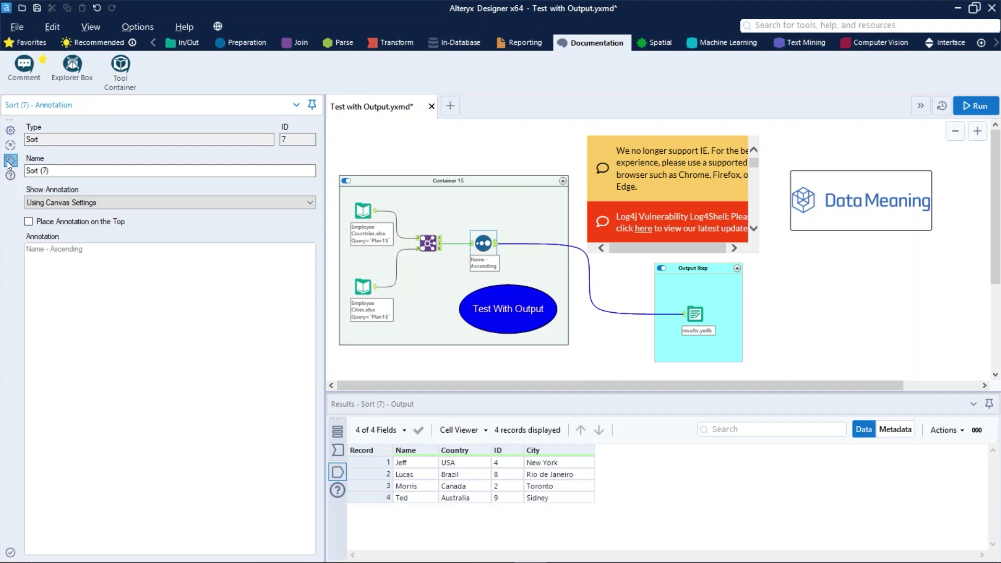
double_click(133, 275)
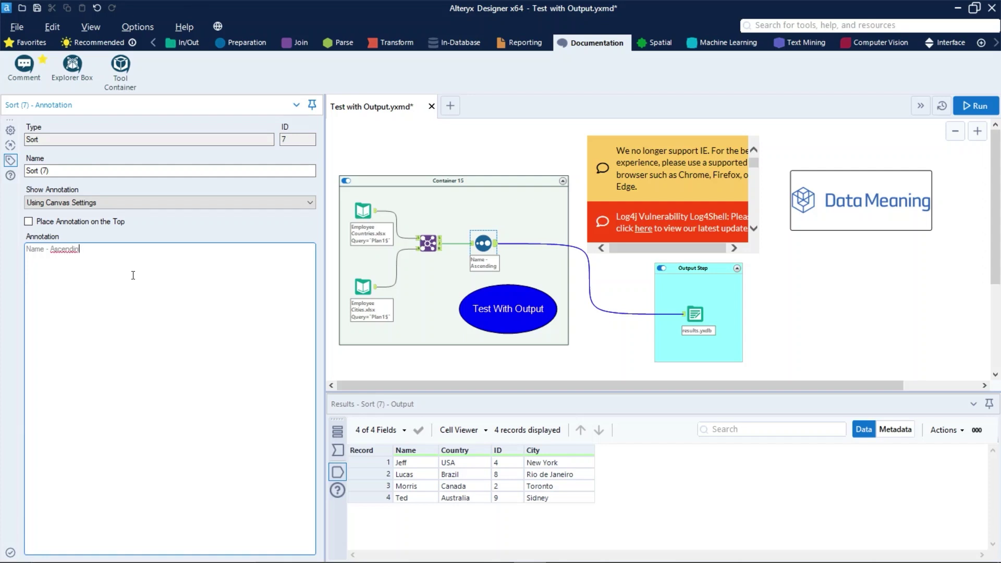
key("BackSpace")
key("BackSpace")
key("BackSpace")
key("BackSpace")
key("BackSpace")
key("BackSpace")
key("BackSpace")
key("BackSpace")
type("Sorting the Name fiek")
key("BackSpace")
type("ld by asceding")
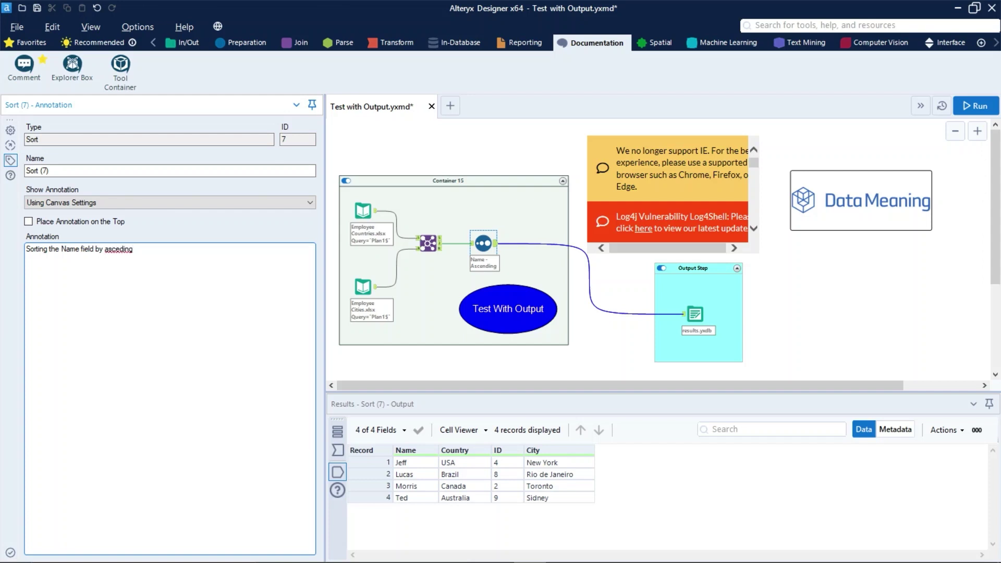
left_click(124, 249)
type("n")
left_click(608, 352)
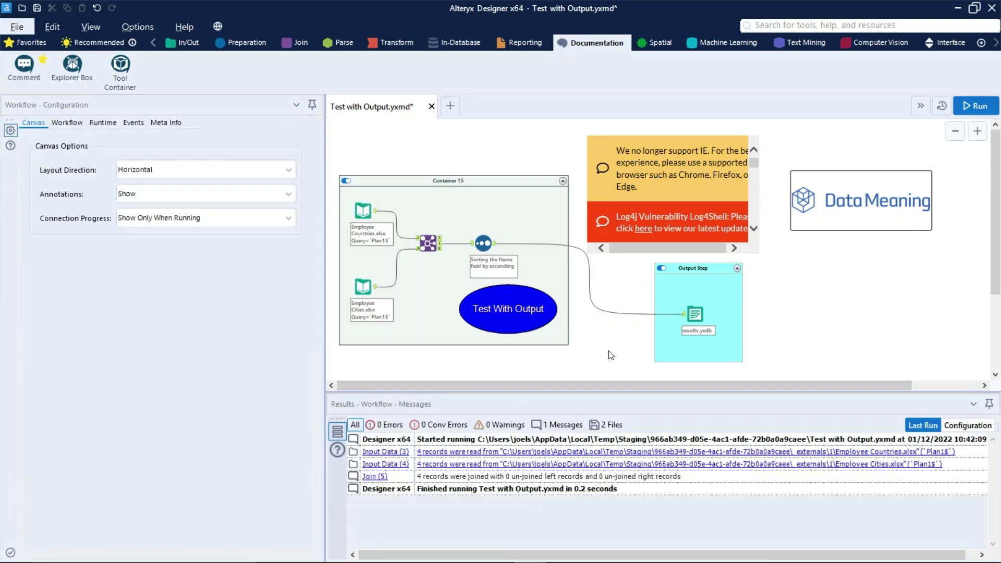
Turn on Place Annotation on the Top for the Sort tool
left_click(484, 244)
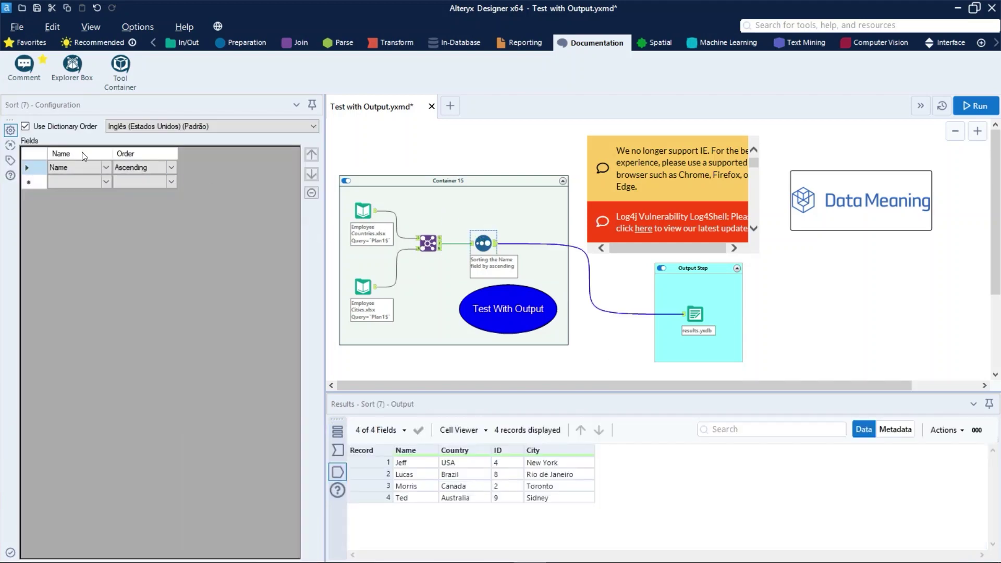
left_click(10, 161)
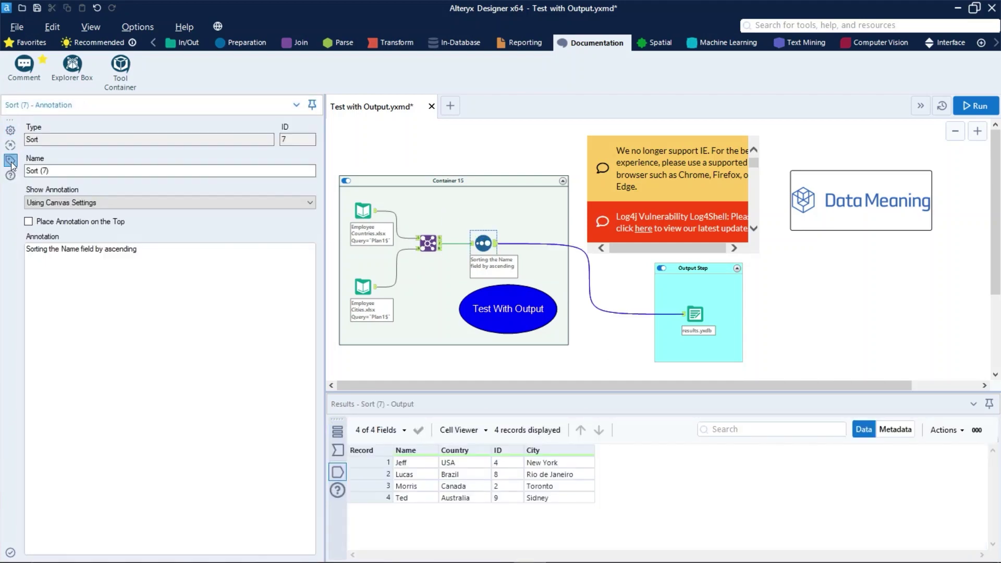
left_click(81, 225)
left_click(569, 365)
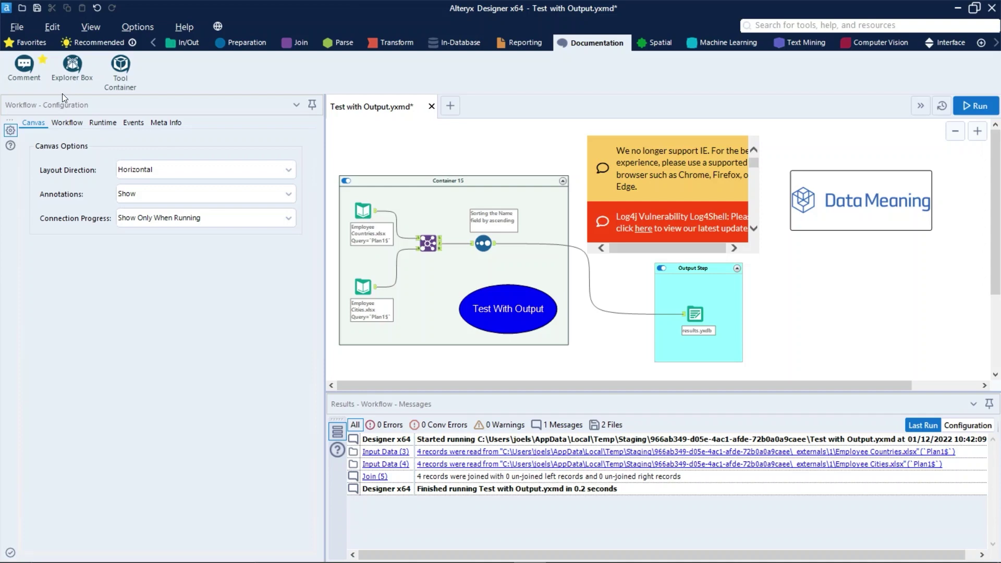
left_click(43, 123)
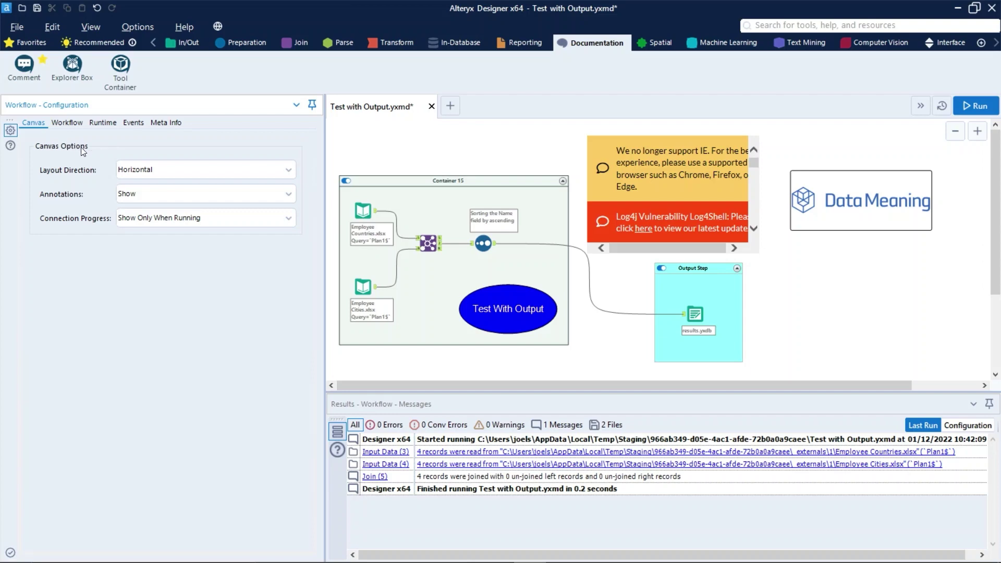
left_click(206, 199)
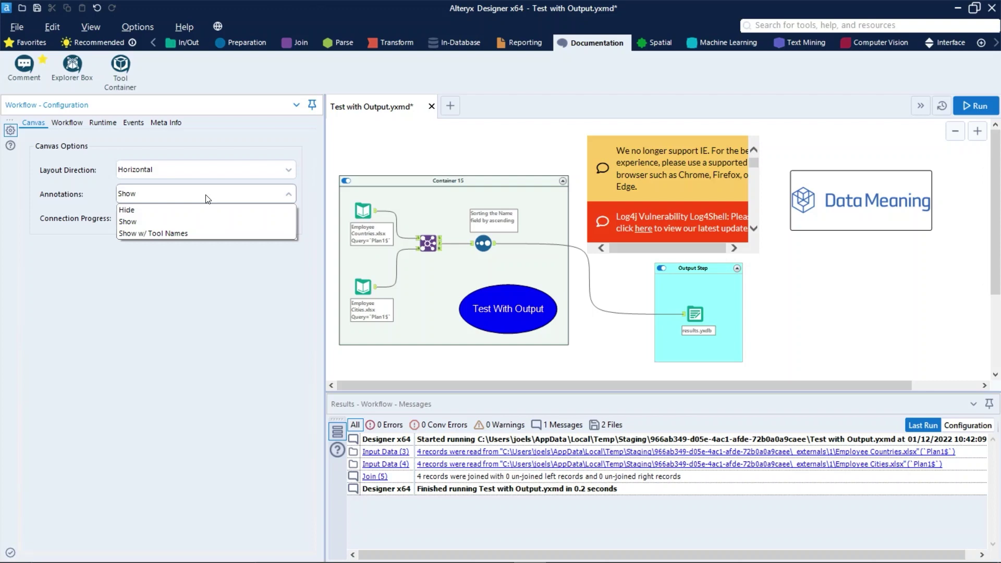
left_click(218, 235)
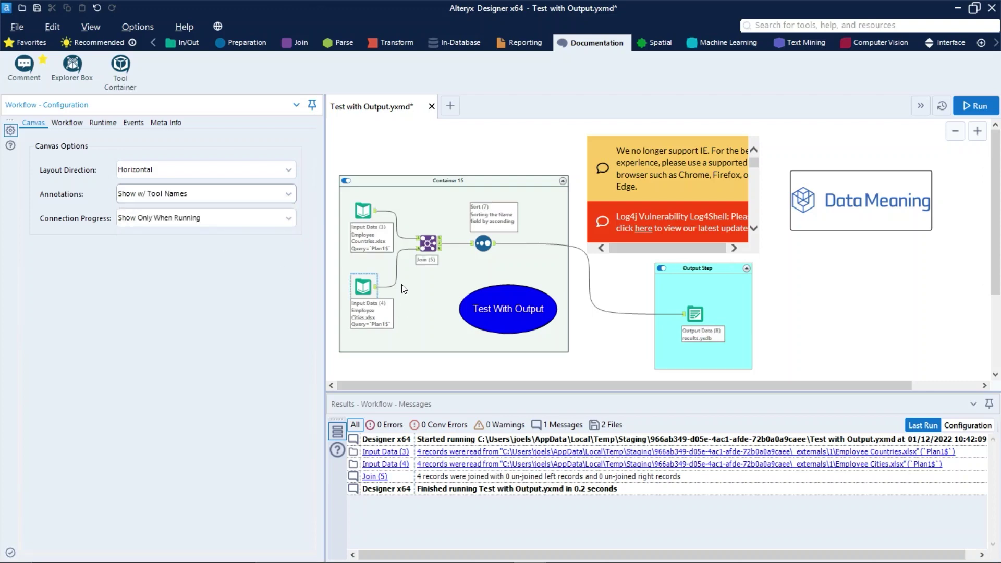
left_click(248, 206)
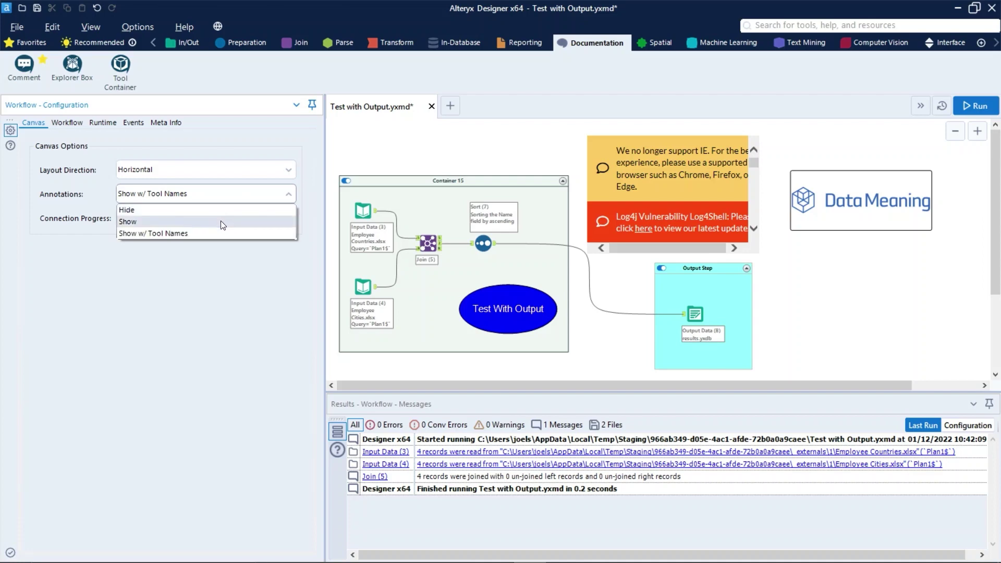
left_click(266, 222)
left_click(245, 195)
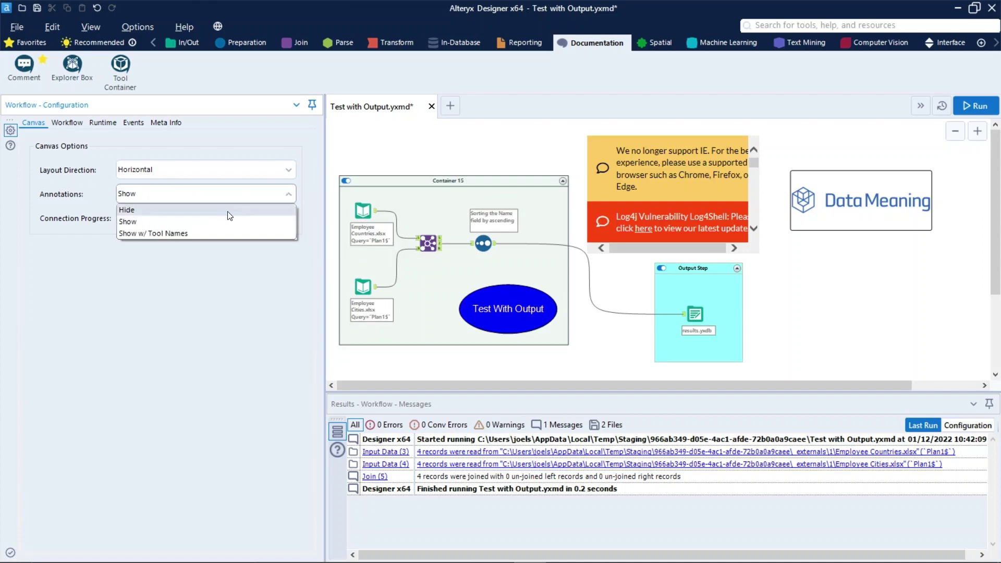
left_click(228, 212)
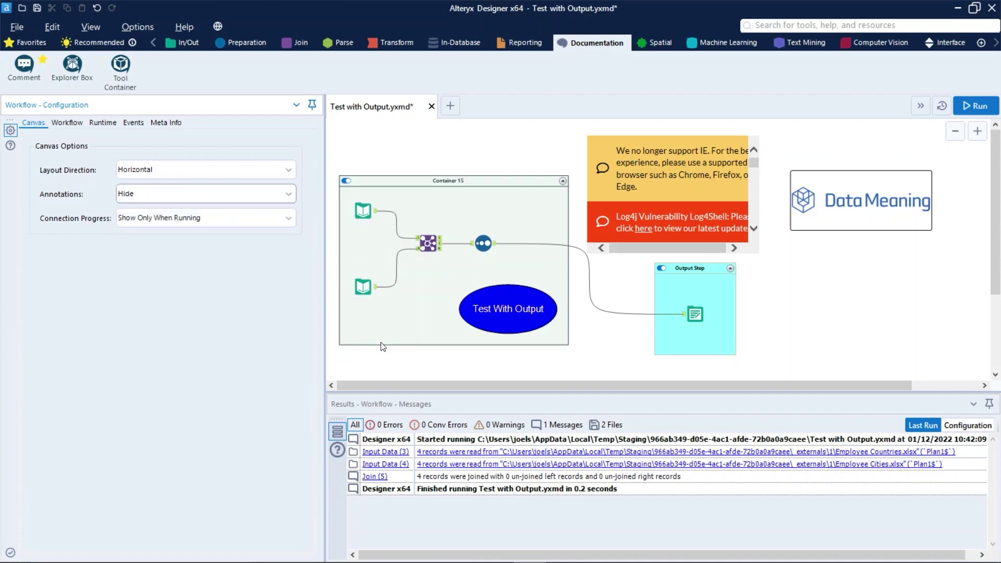
left_click(256, 197)
left_click(240, 222)
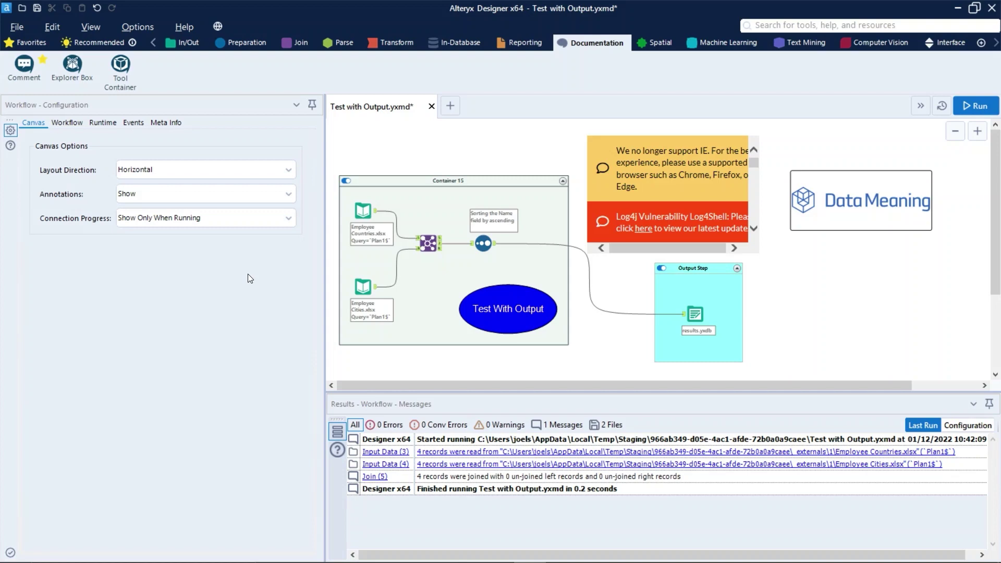
Set Connection Progress to Show and view connection counts such as 4 and 161b
left_click(193, 219)
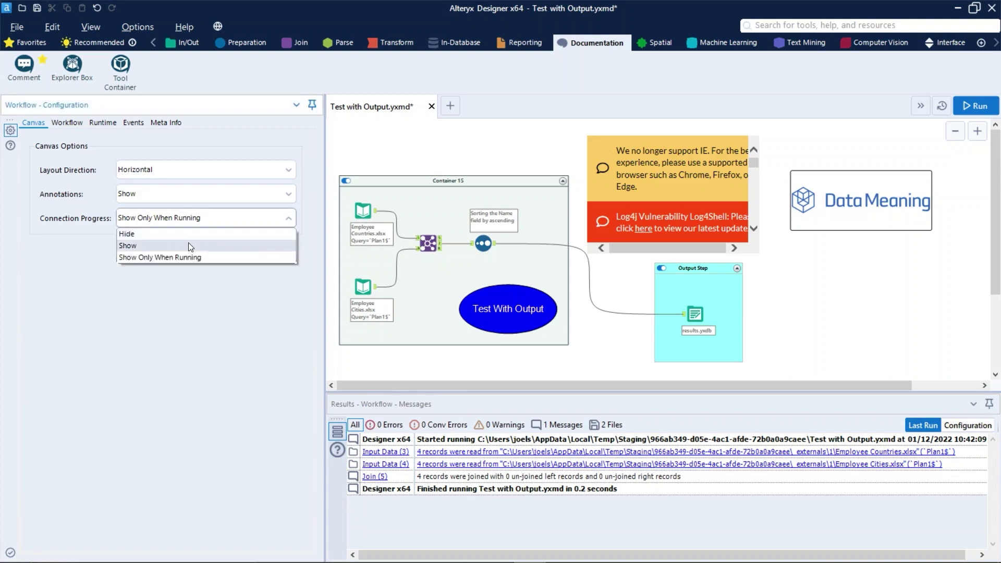
left_click(188, 243)
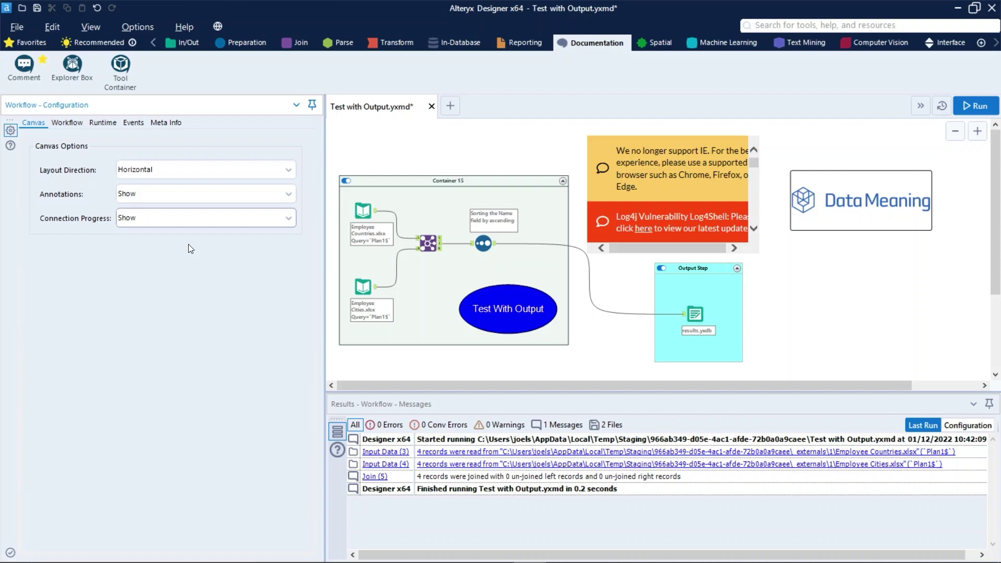
left_click(535, 140)
scroll(528, 201, "up", 1)
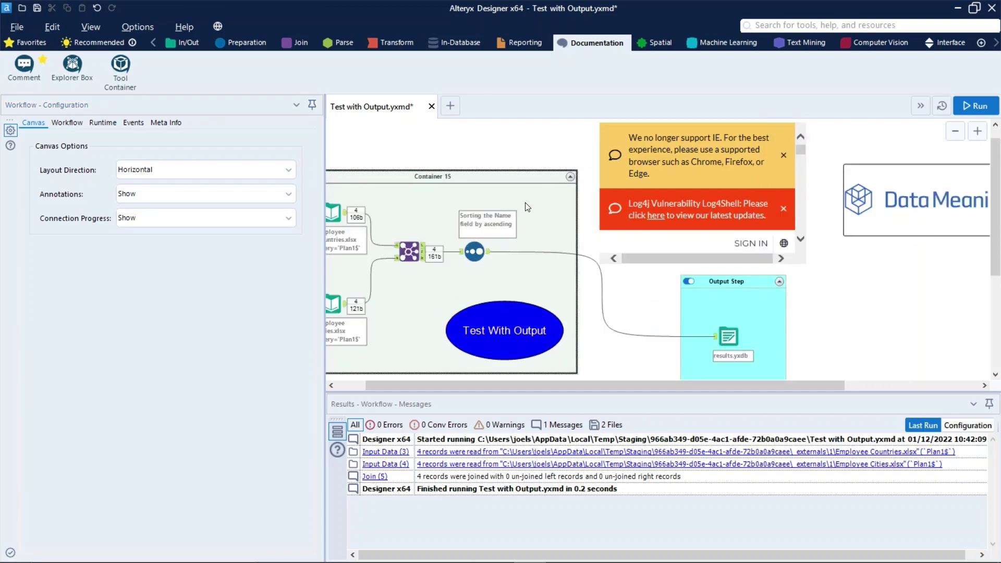
scroll(448, 260, "left", 2)
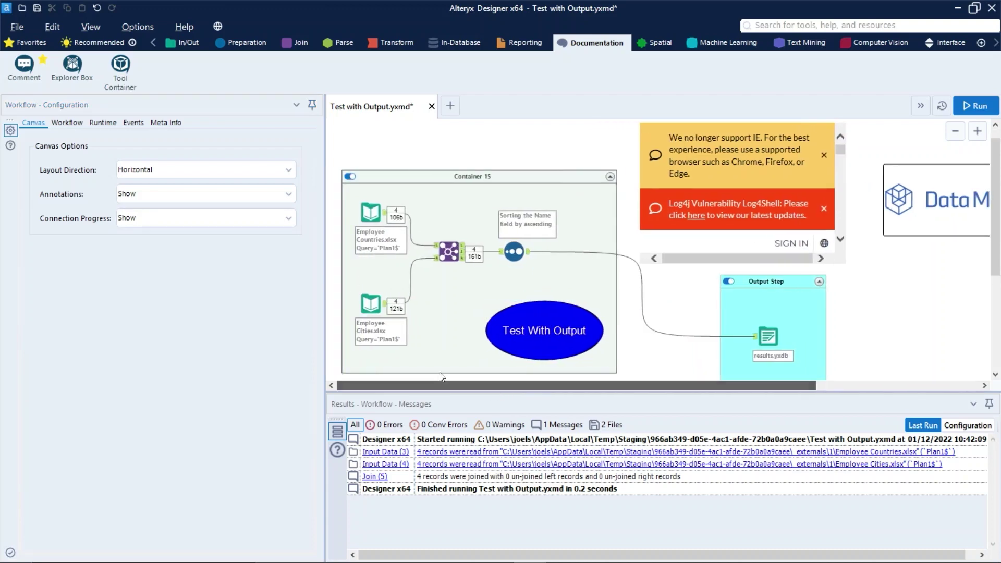